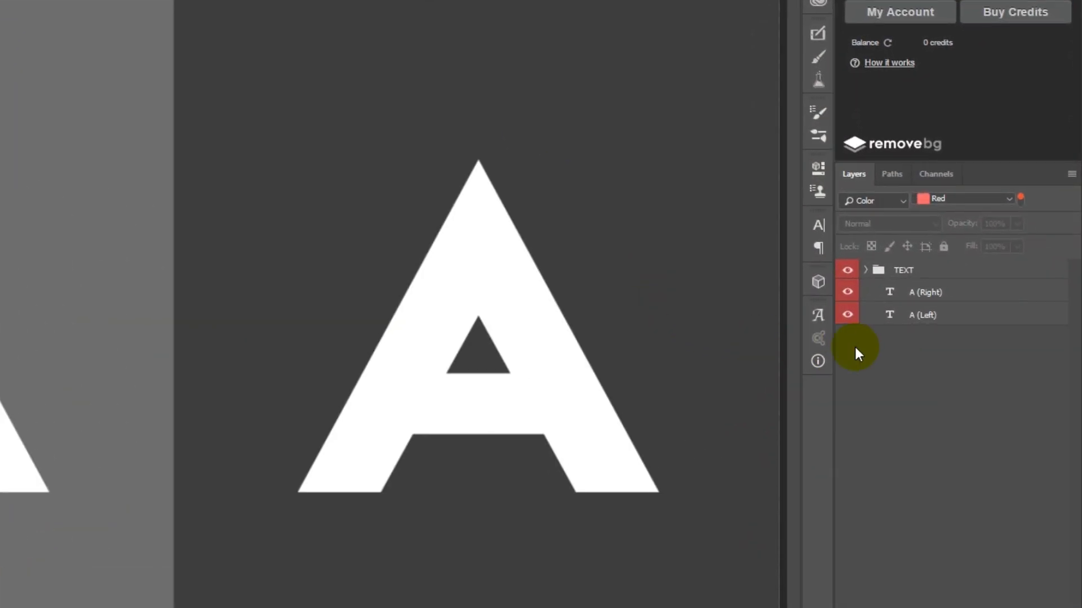
- Toggle A (Left) and A (Right) visibility to identify each letter, then select A (Left)
click(935, 313)
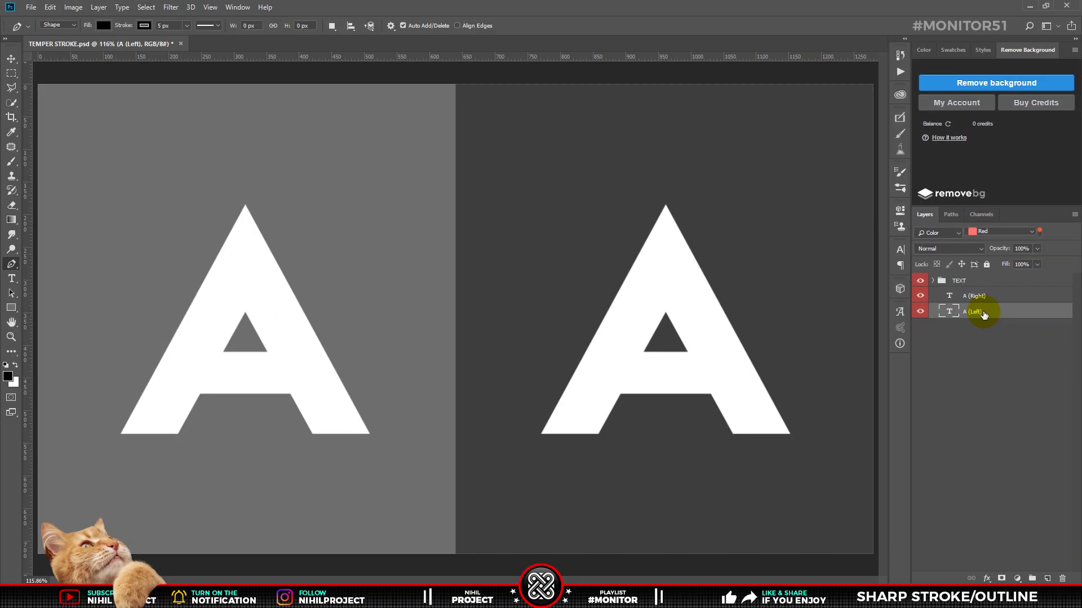
click(921, 313)
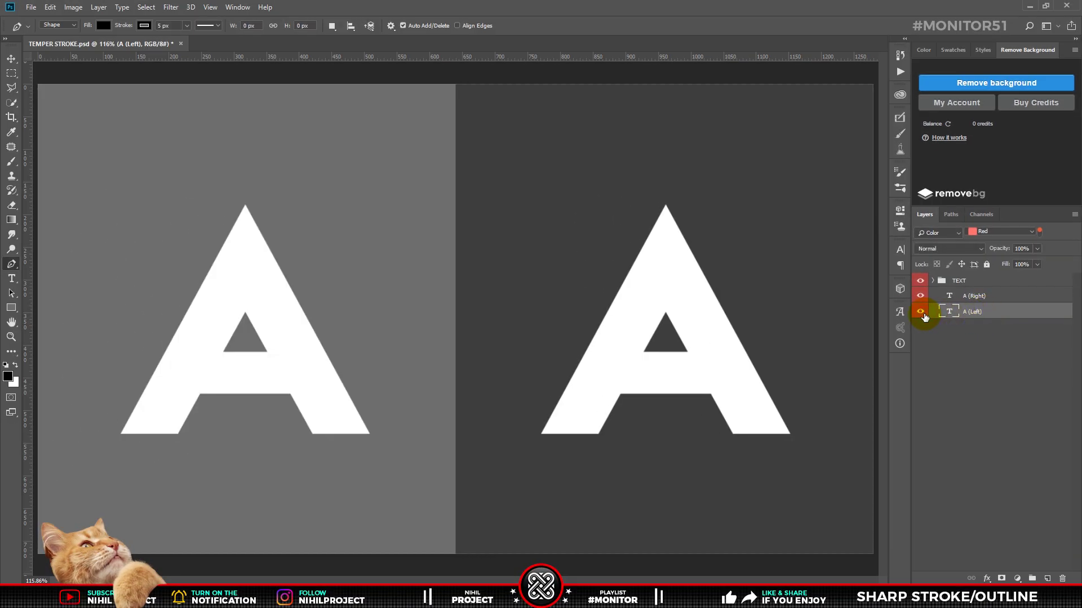
click(986, 298)
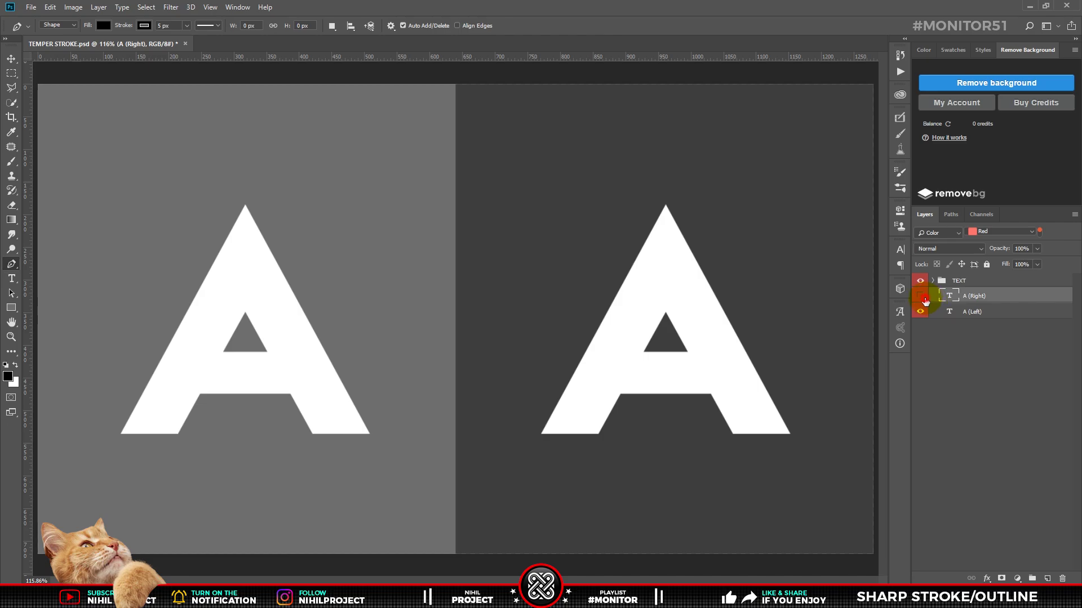
click(922, 297)
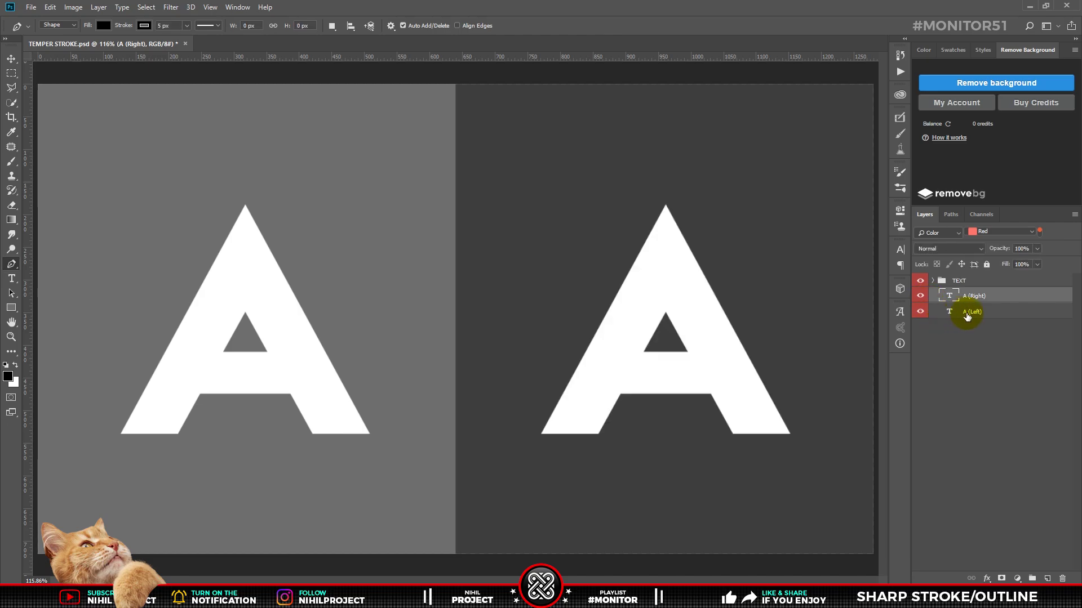
click(972, 313)
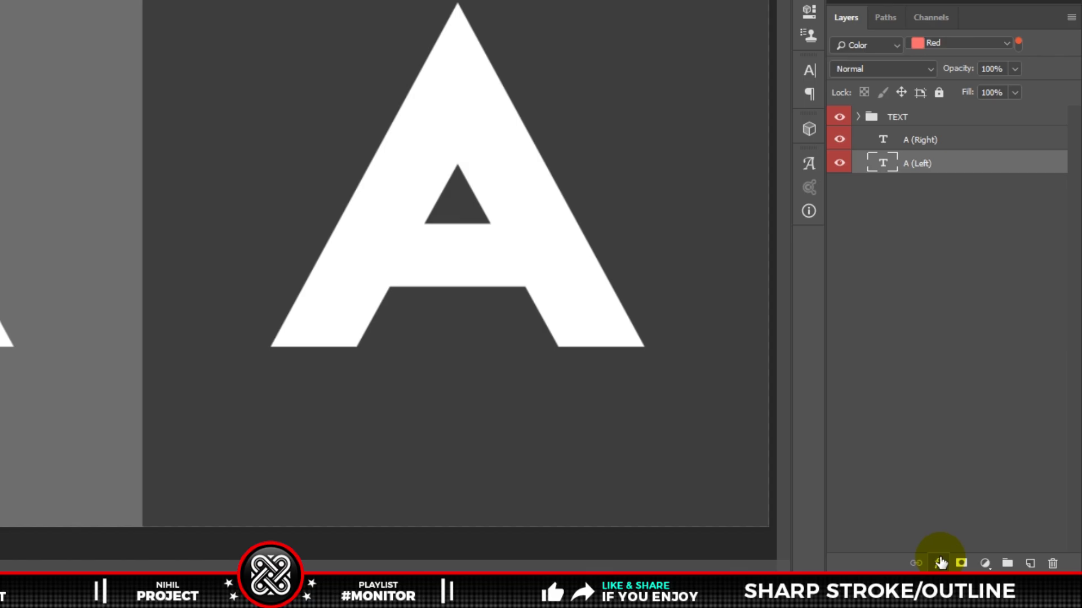
- Add a 40 px Stroke effect to the left A, positioned Outside
click(940, 563)
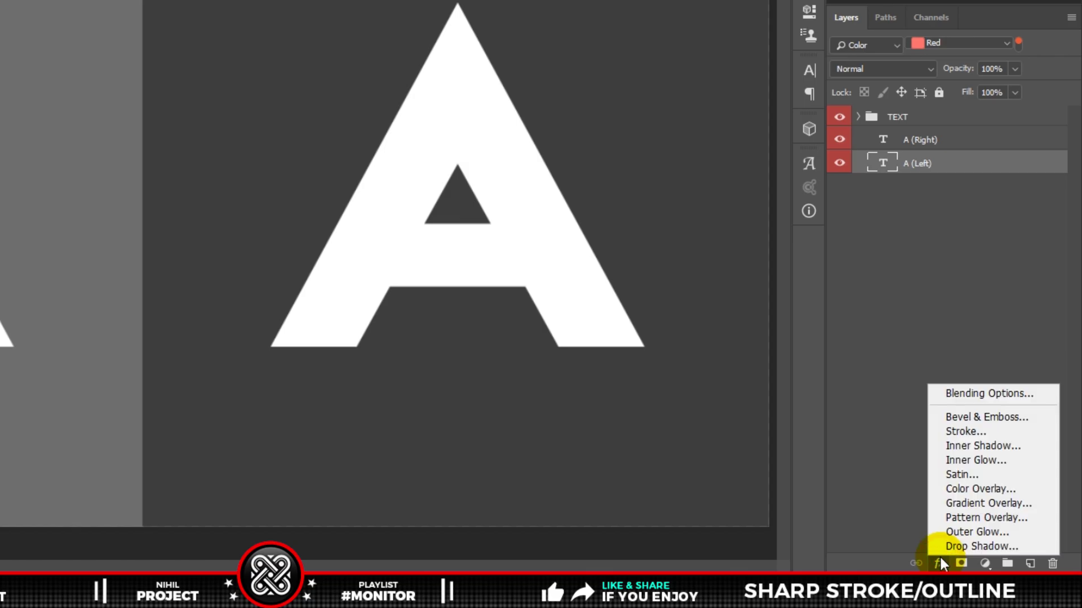
click(964, 439)
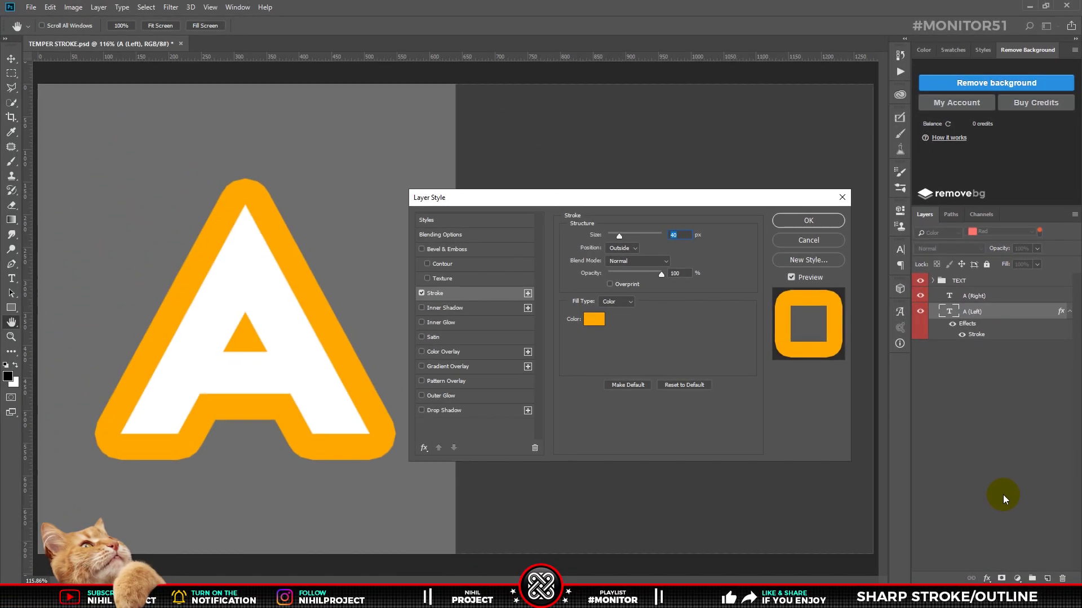
drag(619, 235, 617, 240)
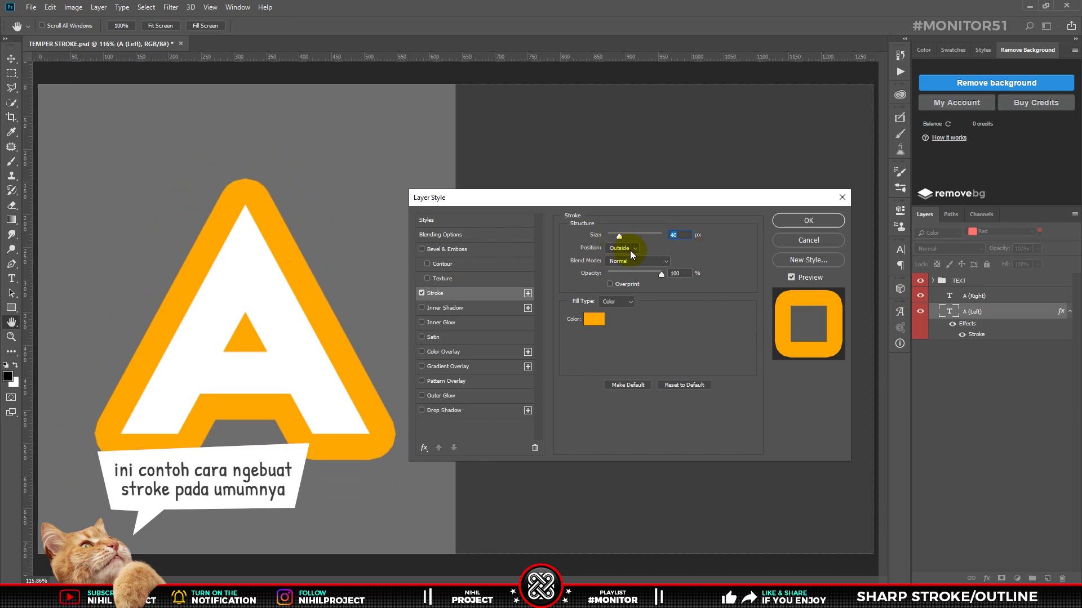
click(629, 248)
click(626, 268)
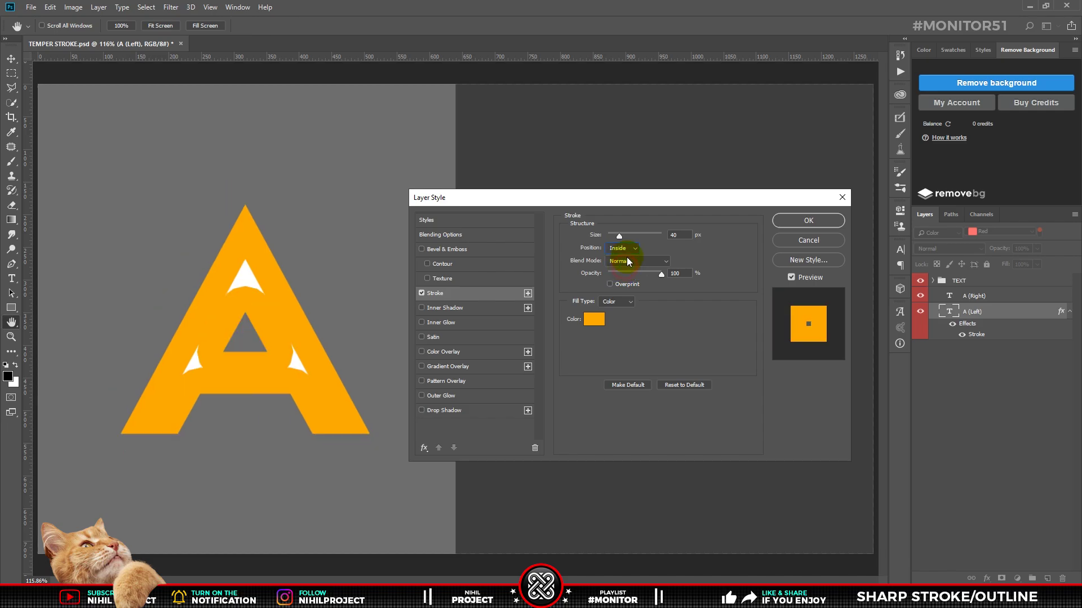
click(629, 249)
click(623, 276)
click(630, 253)
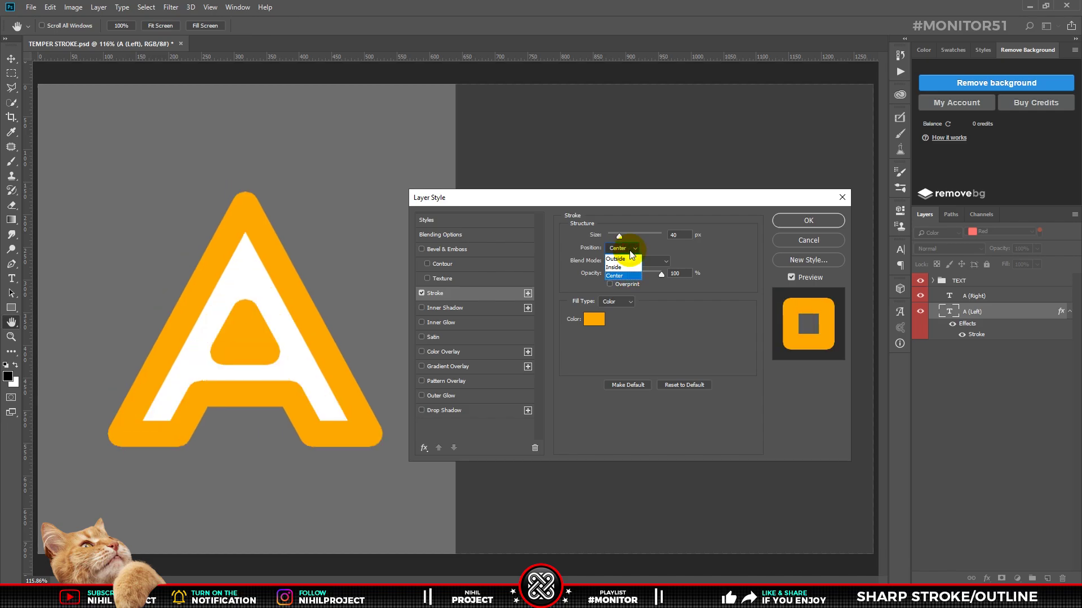
click(616, 259)
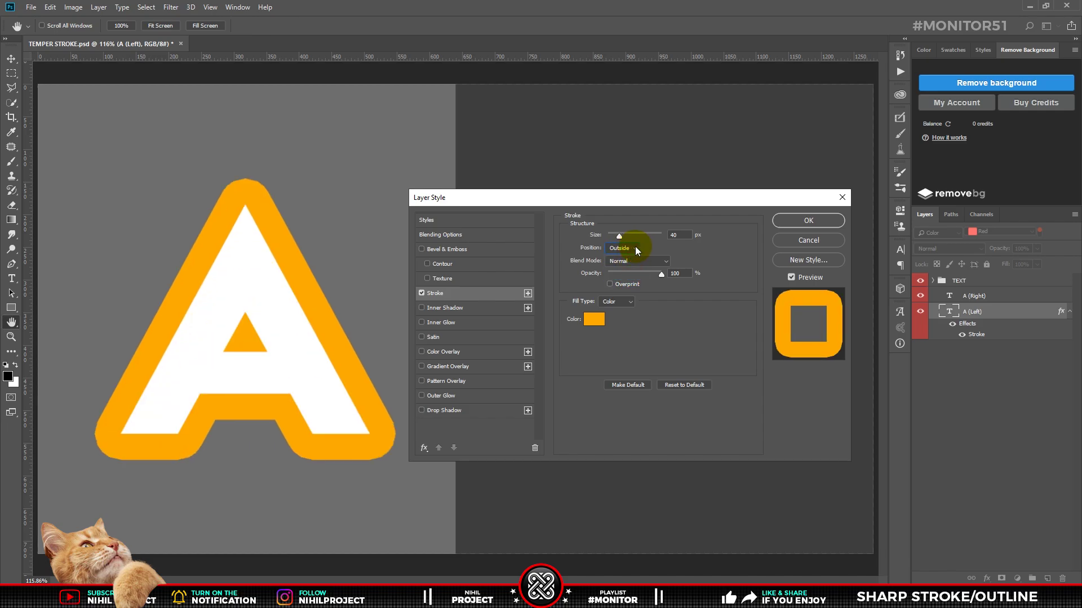
- Preview another stroke hue, then keep the original orange colour
click(605, 320)
drag(532, 243, 533, 161)
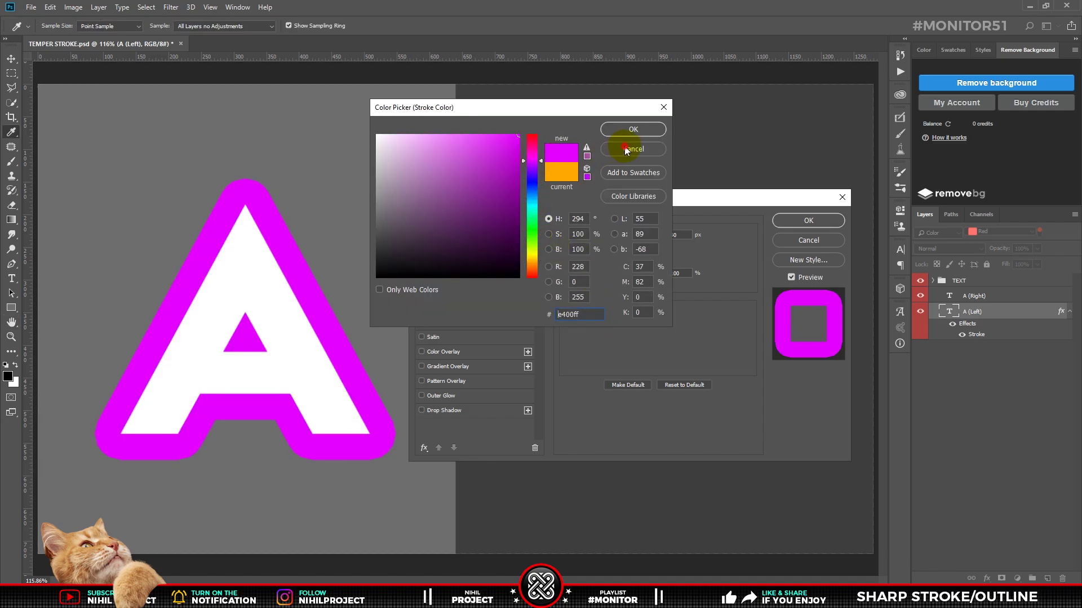
click(625, 149)
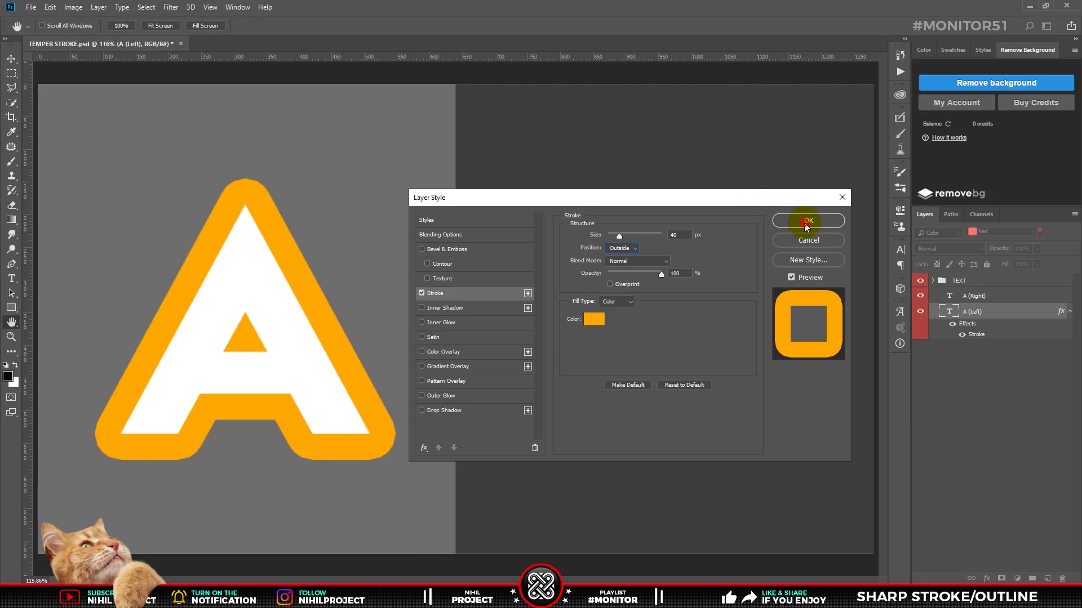
- Apply the left A's stroke, then convert the A (Right) text layer to a shape
click(806, 221)
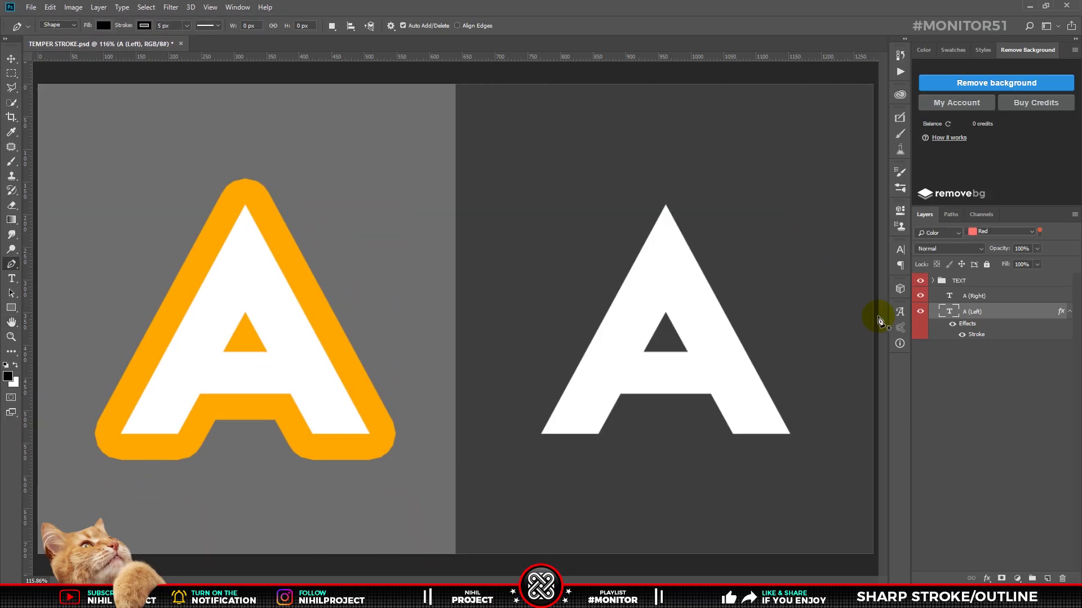
click(1070, 319)
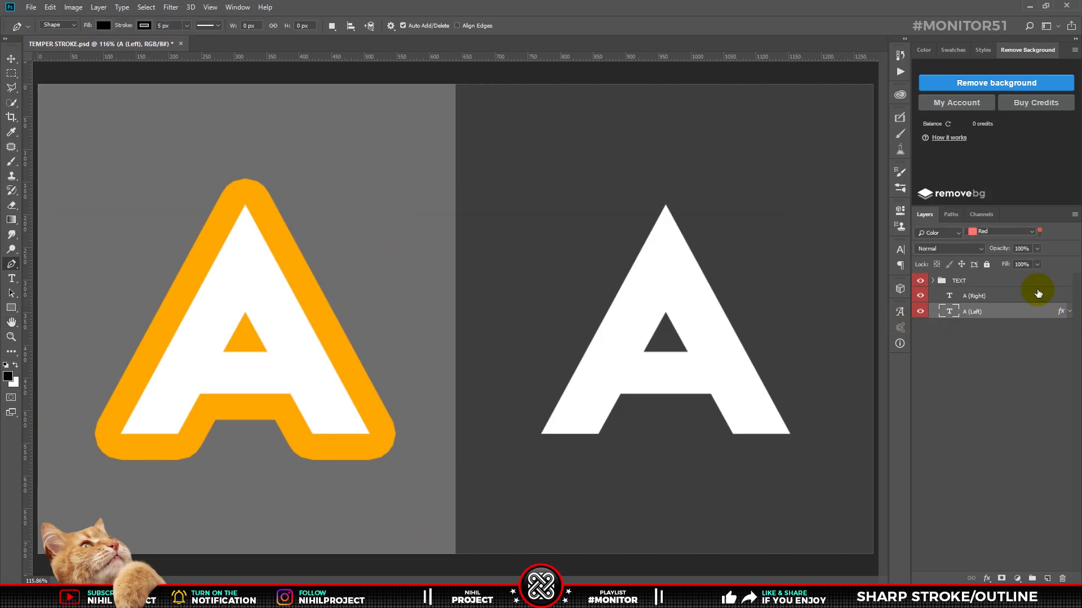
click(981, 297)
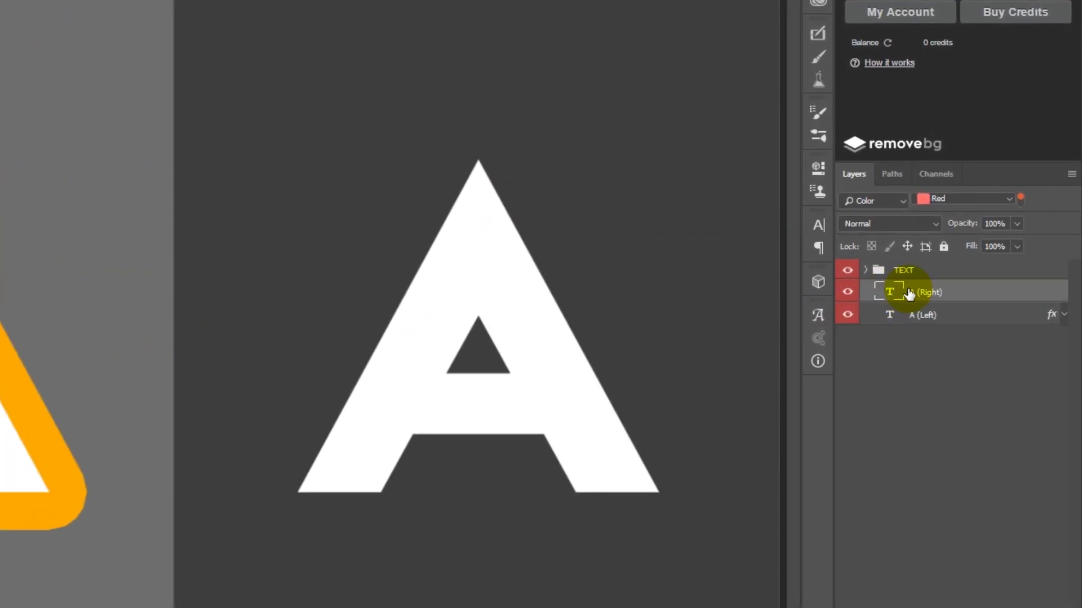
right_click(922, 292)
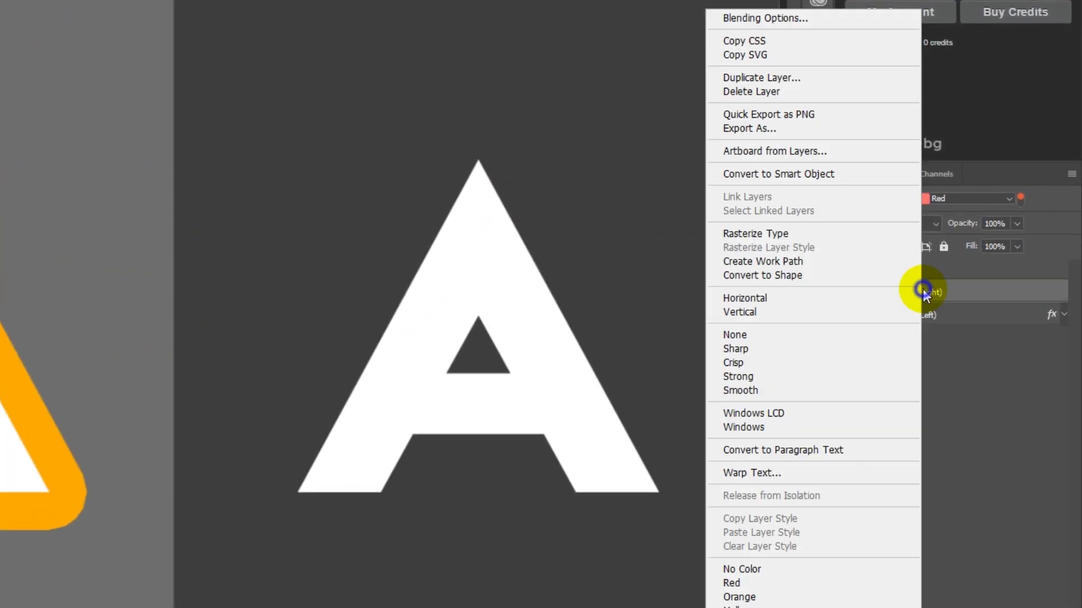
click(786, 275)
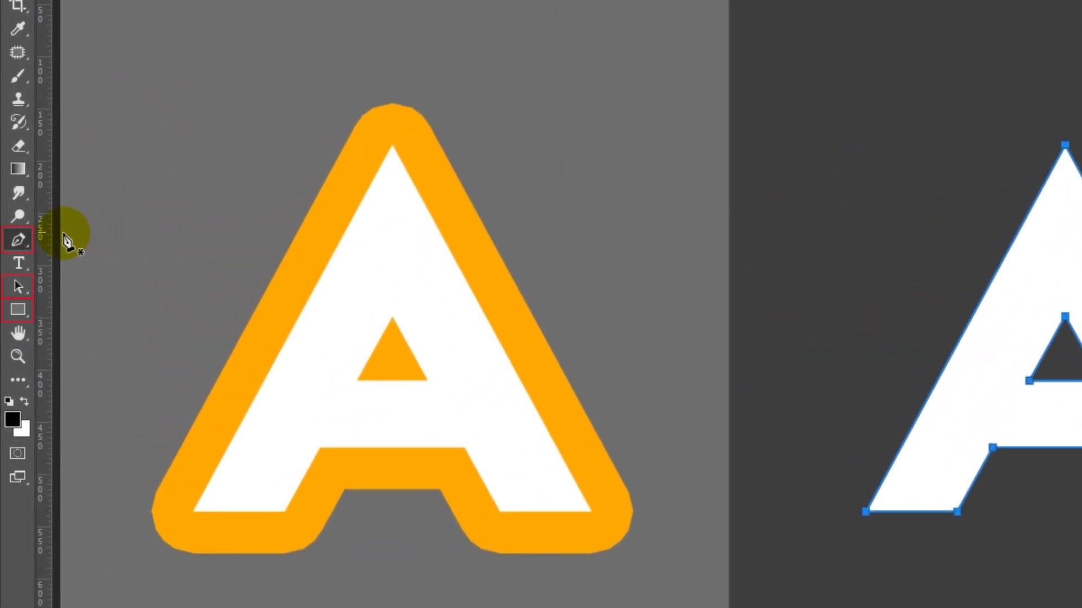
- Review the Pen, Path Selection and Shape tool variants, ending on the Pen tool
right_click(23, 240)
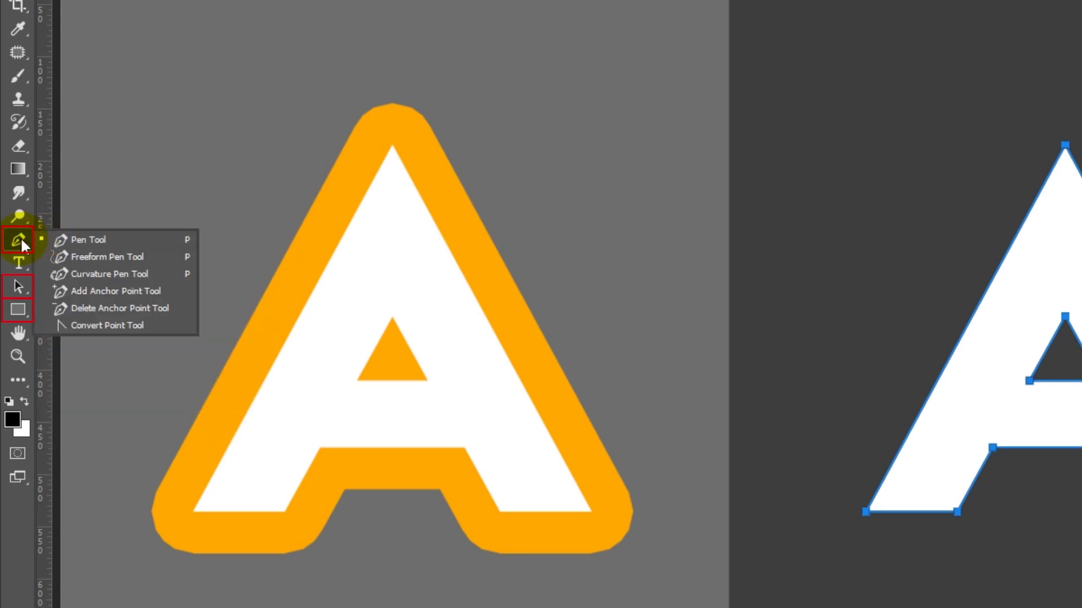
click(22, 241)
right_click(18, 288)
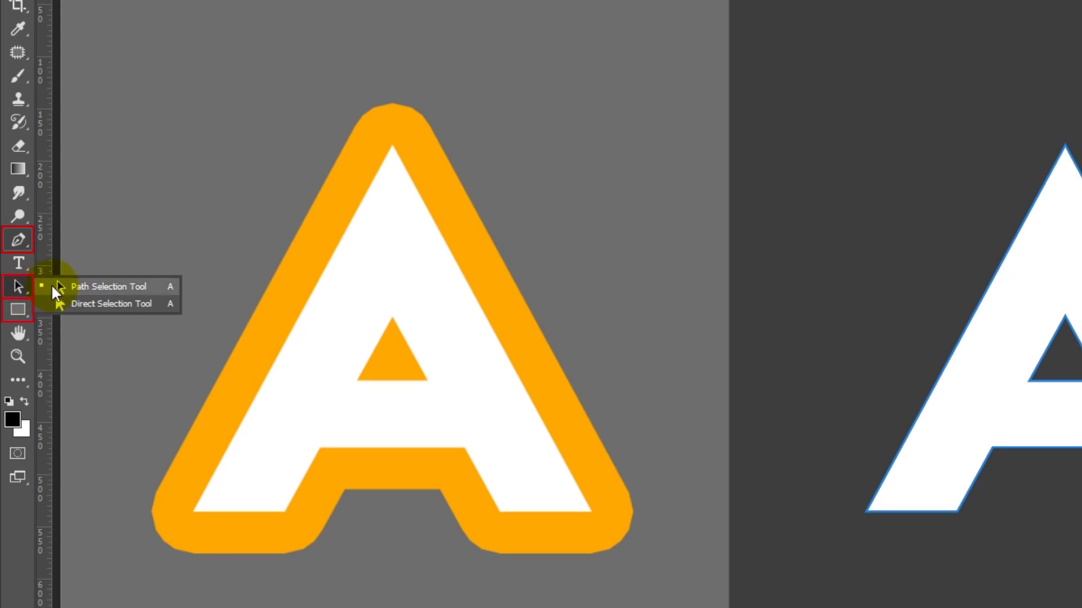
click(55, 293)
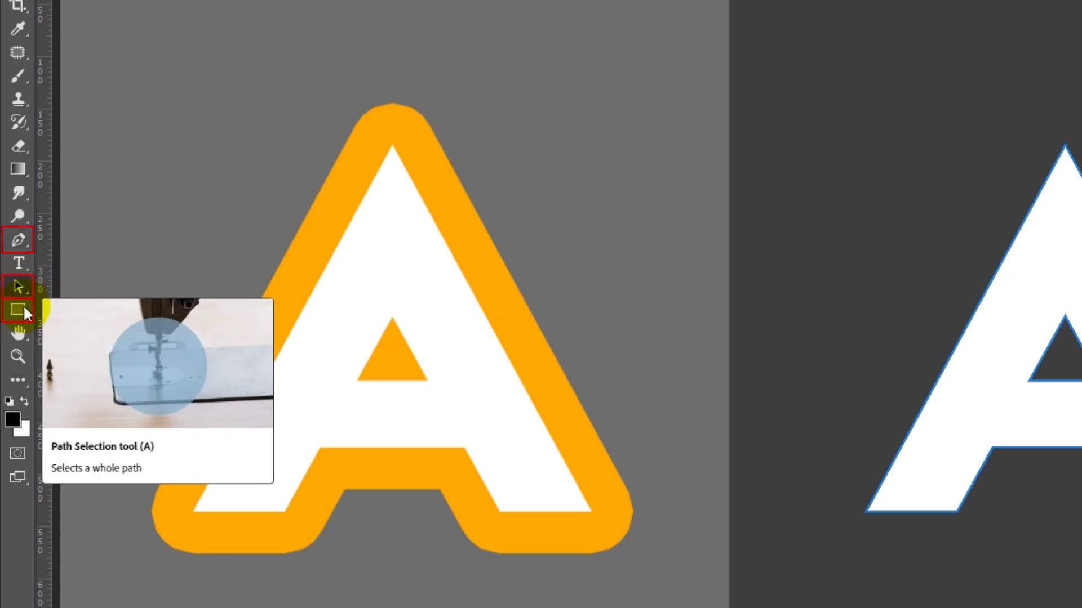
right_click(22, 308)
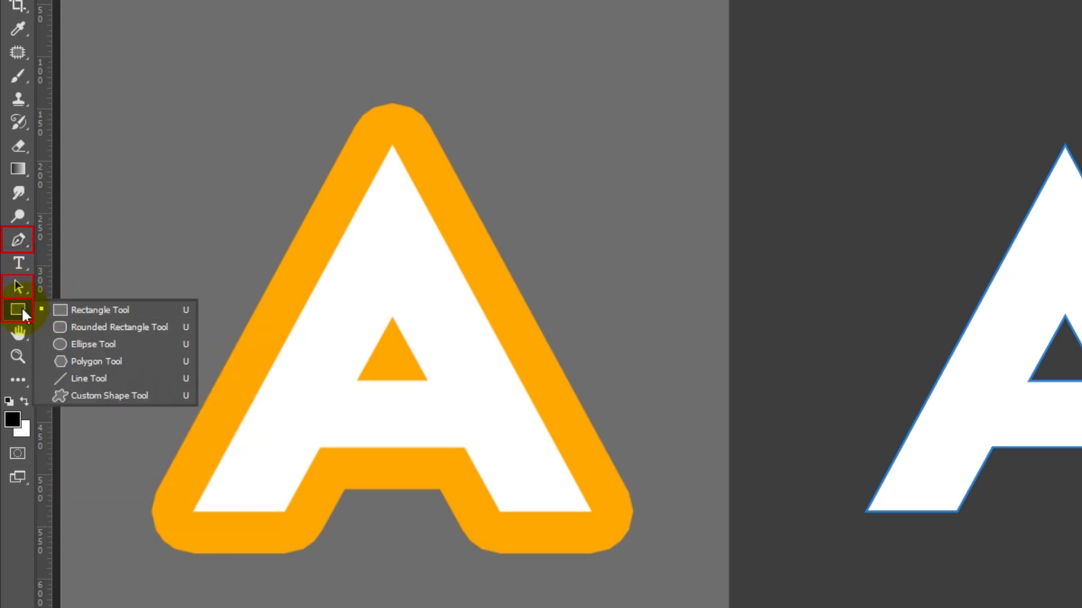
click(22, 307)
click(21, 241)
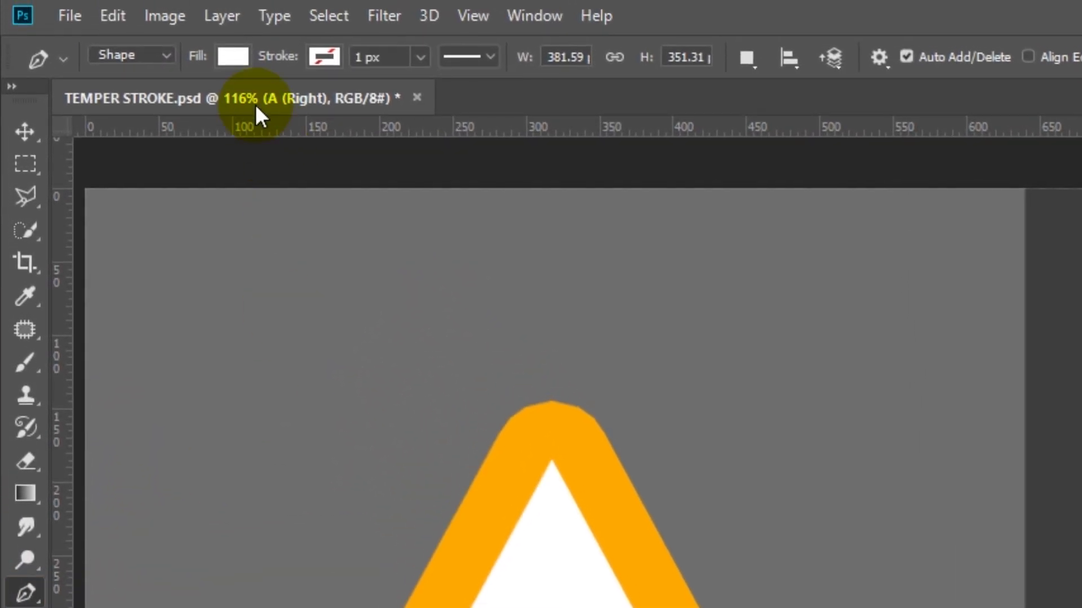
- Keep the right A in Shape mode and set its stroke colour to orange
click(147, 56)
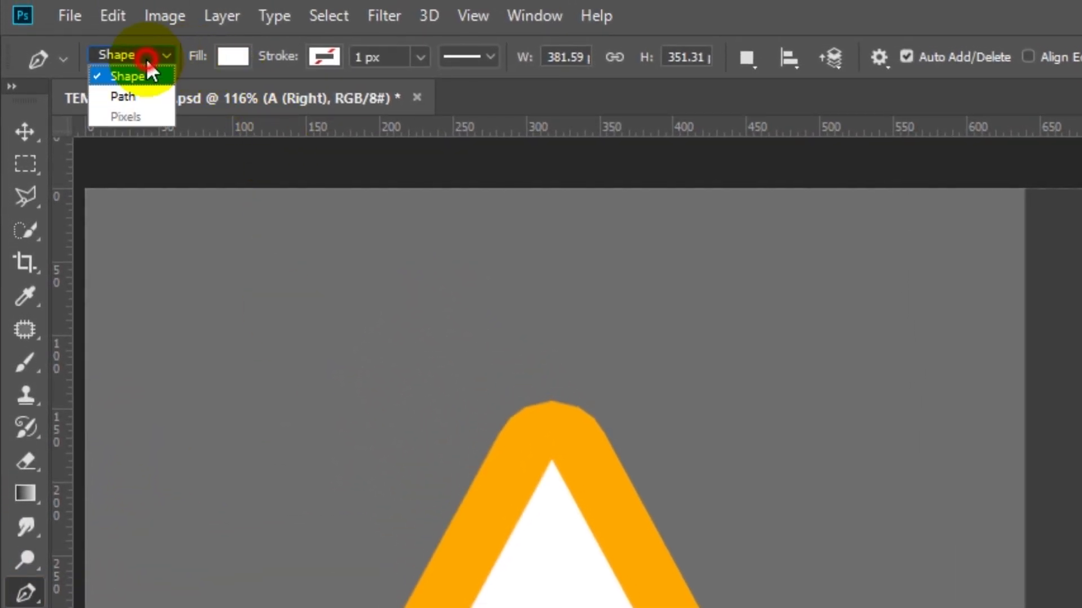
click(148, 76)
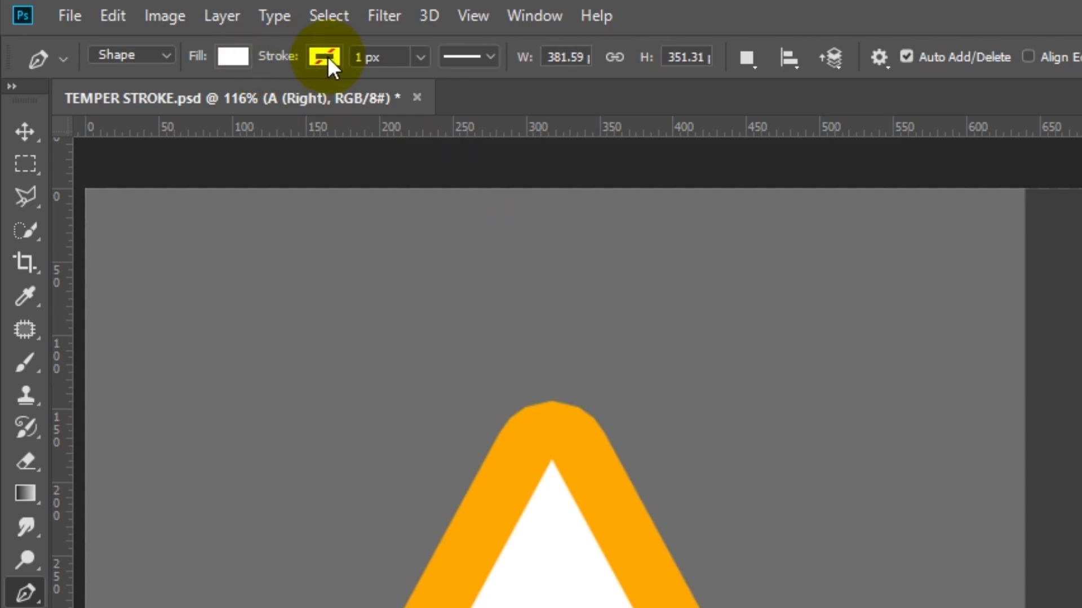
click(326, 57)
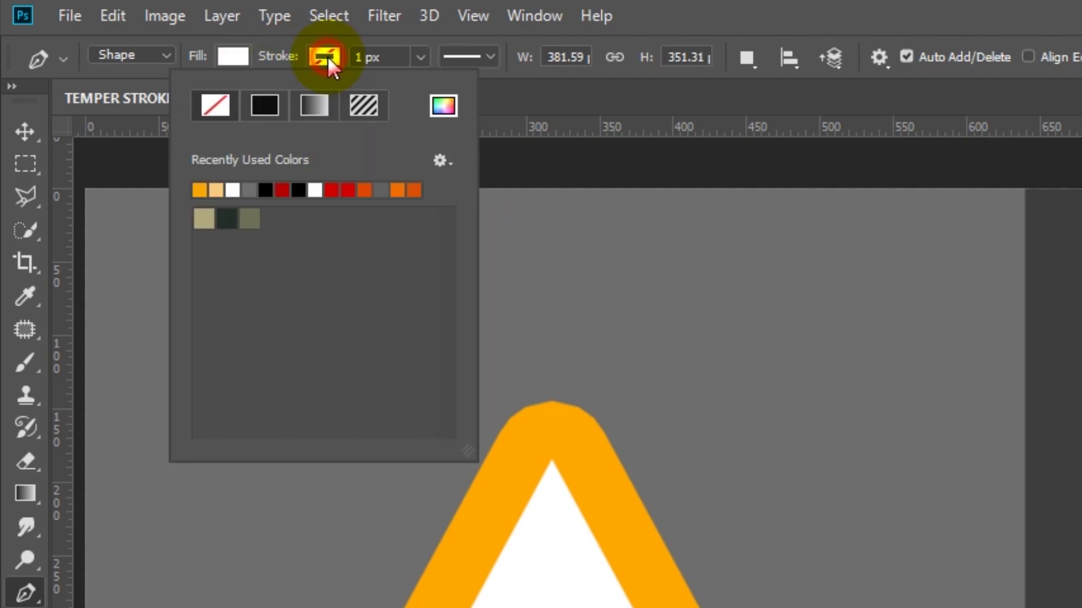
click(198, 190)
- Make the right A's stroke 30 px aligned Outside, show guides, and deselect to compare
click(186, 25)
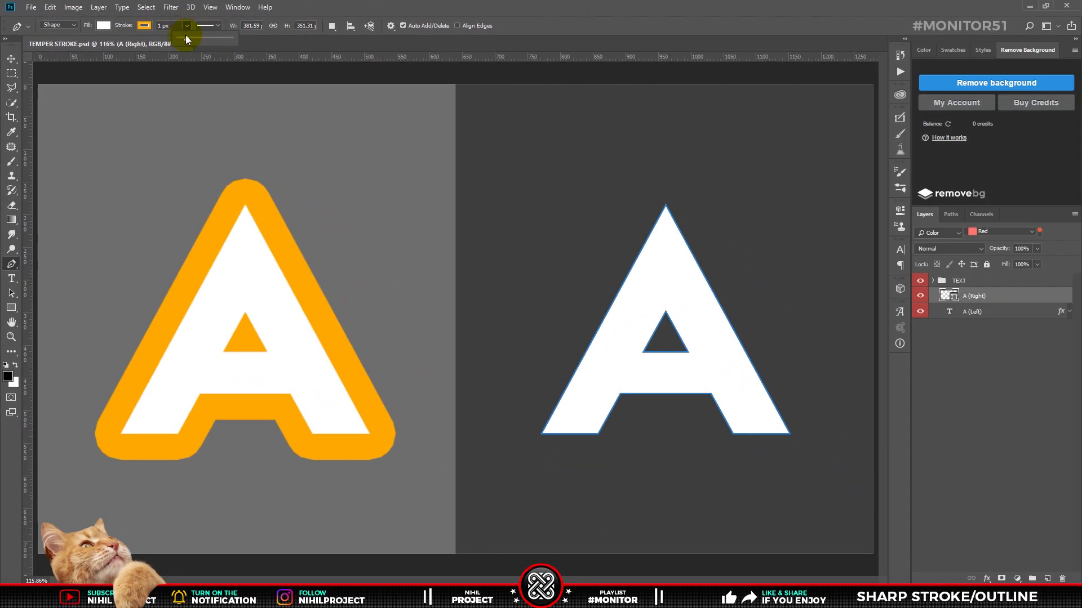
drag(187, 39, 200, 40)
click(208, 27)
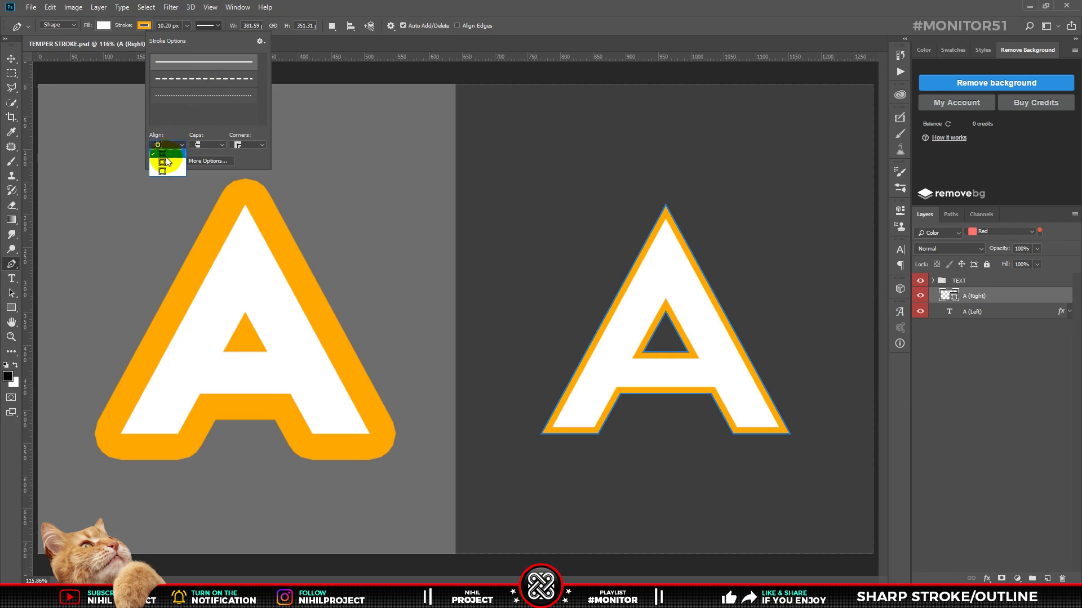
click(167, 170)
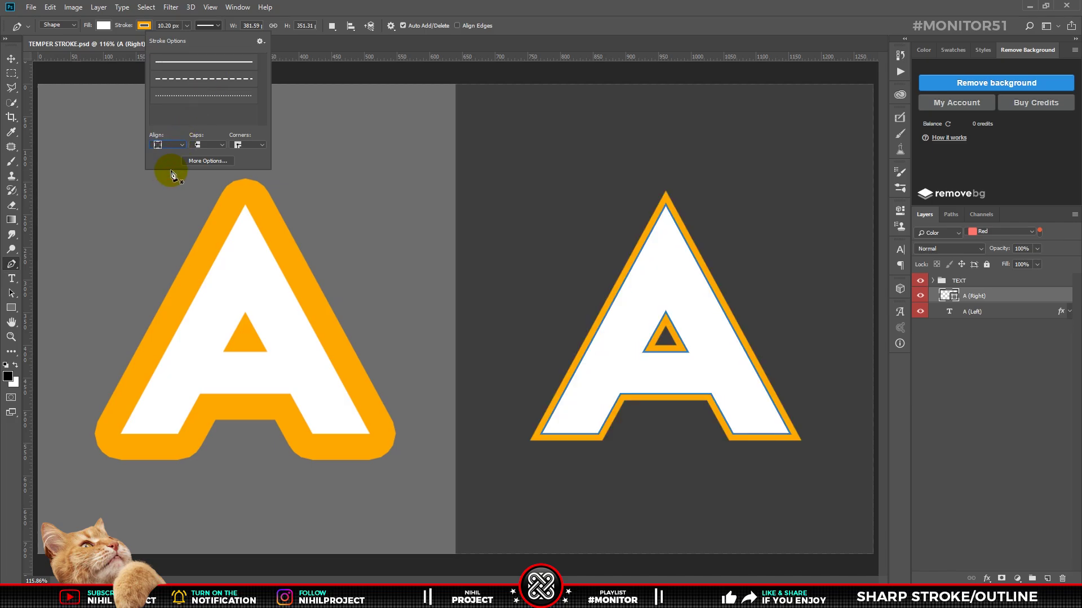
click(169, 26)
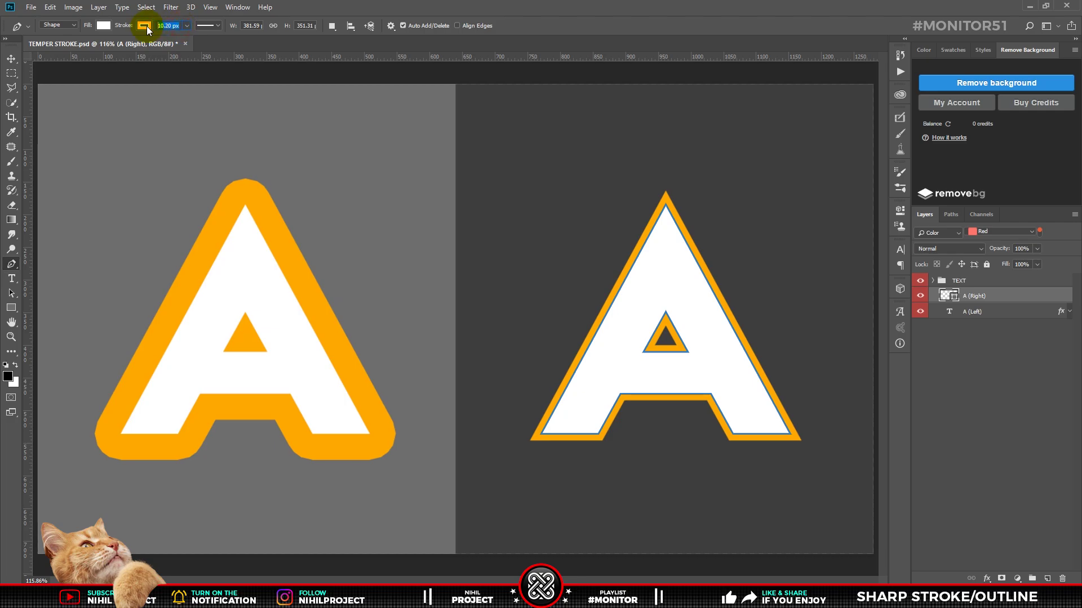
text(30)
key(Return)
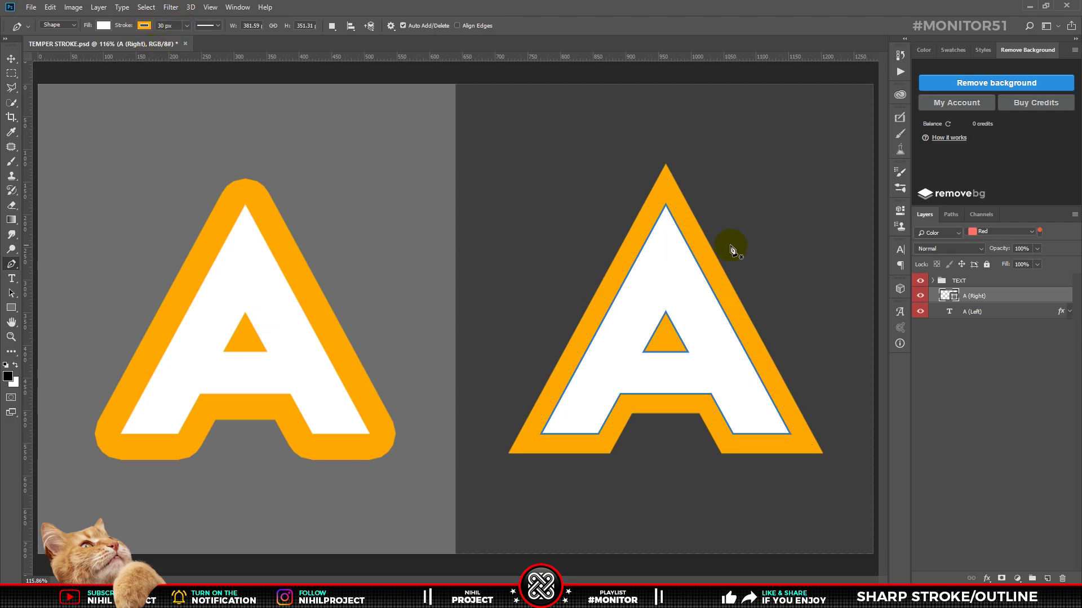
key(ctrl+semicolon)
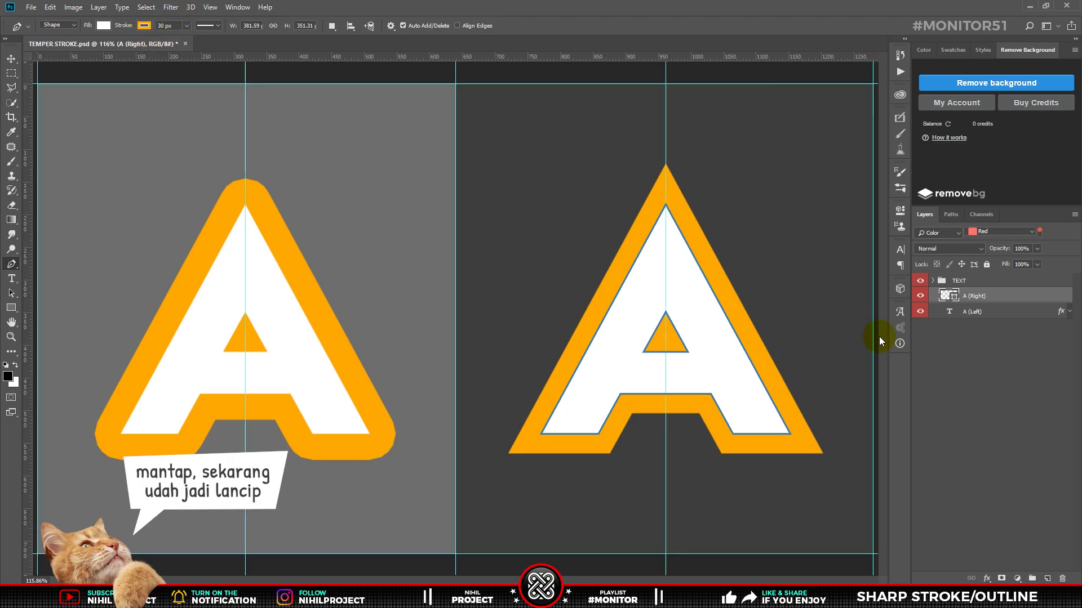
click(992, 384)
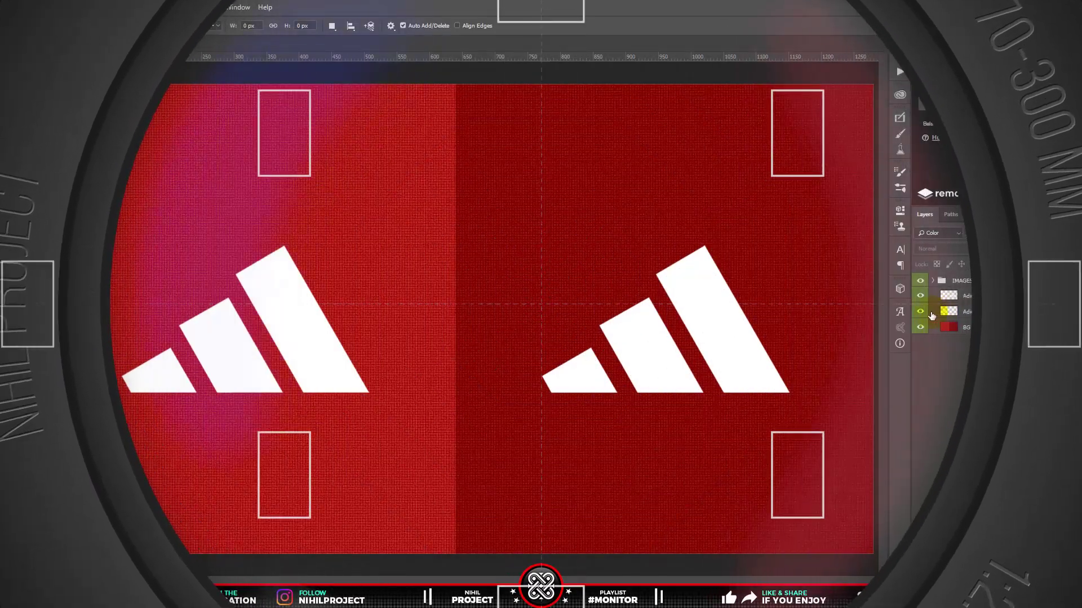
- Toggle both Adidas layers to identify them, select Adidas (Left), and bring up its layer effects
click(920, 311)
click(921, 297)
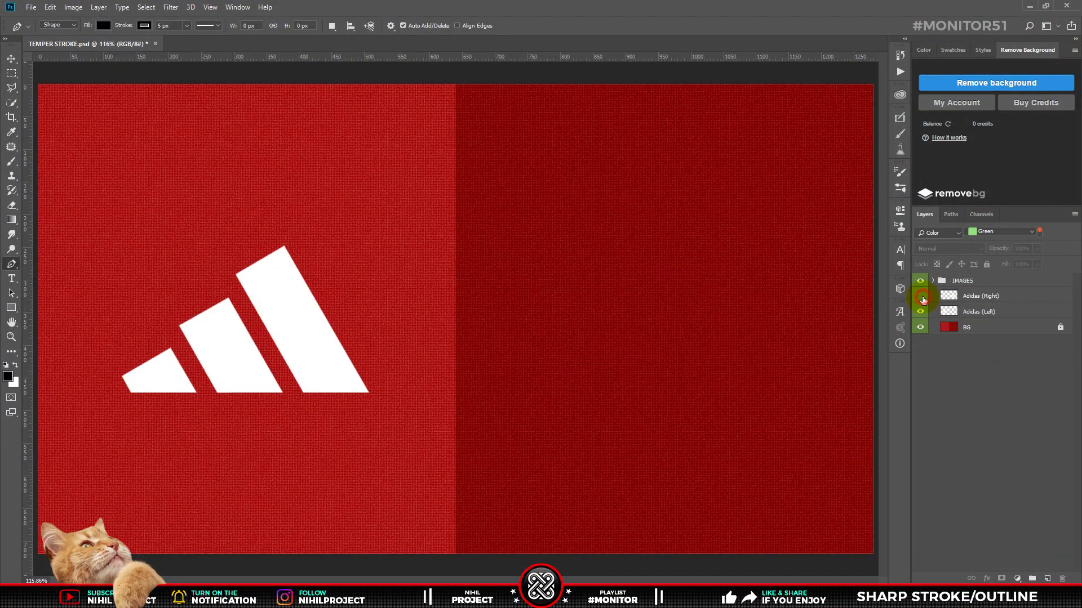
click(979, 311)
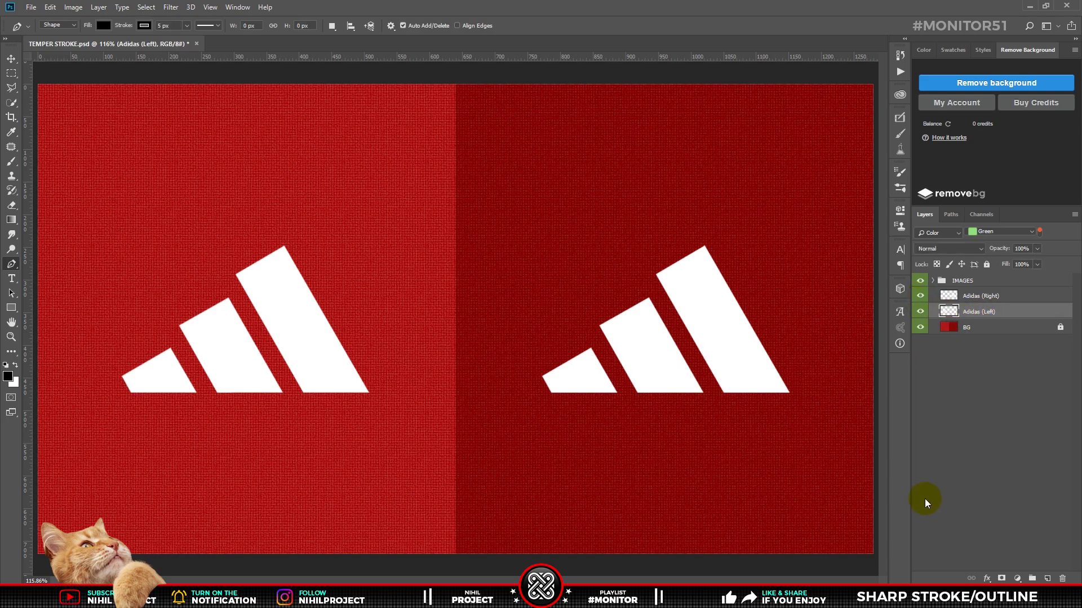
click(987, 578)
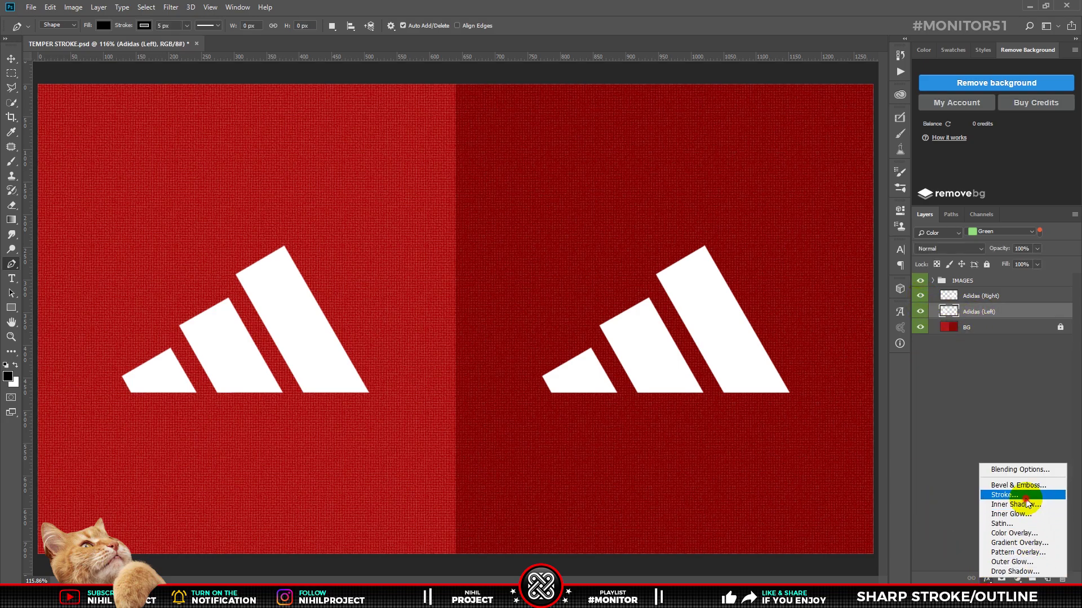
- Add a black (000000) Stroke effect to Adidas (Left) and collapse its effects list
click(1014, 495)
click(594, 319)
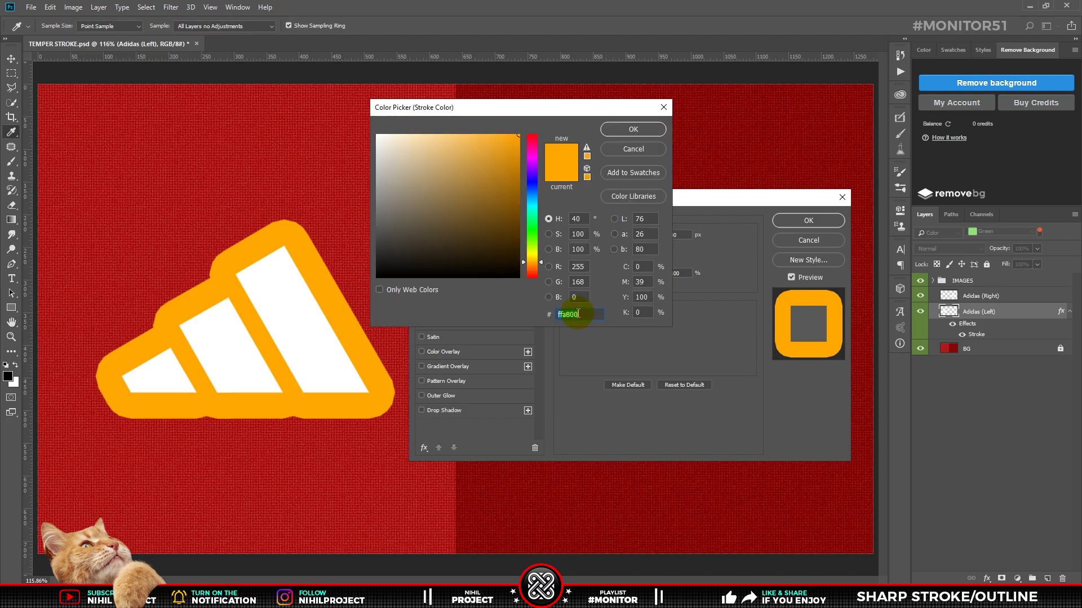
drag(451, 257, 367, 281)
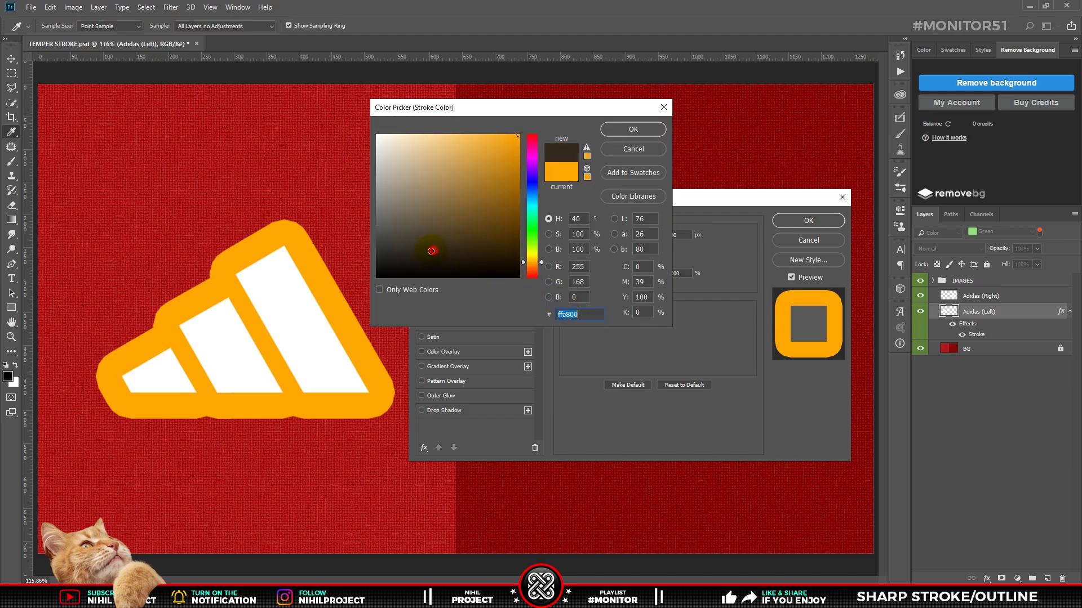
click(625, 131)
click(824, 223)
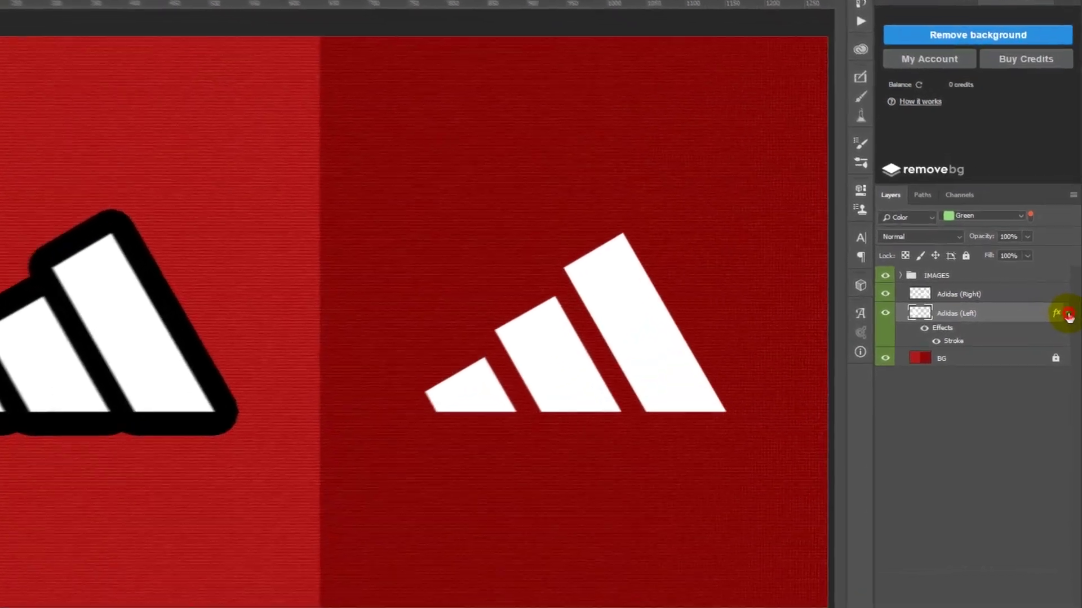
click(1068, 317)
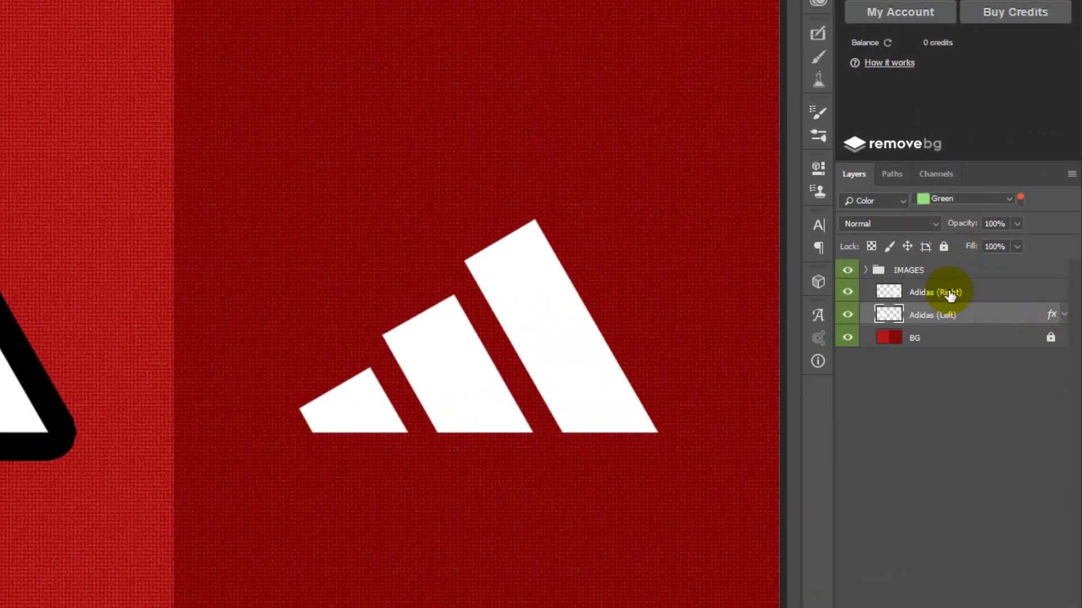
- Select Adidas (Right), load its logo outline as a selection, and show the Paths panel
click(968, 293)
click(849, 293)
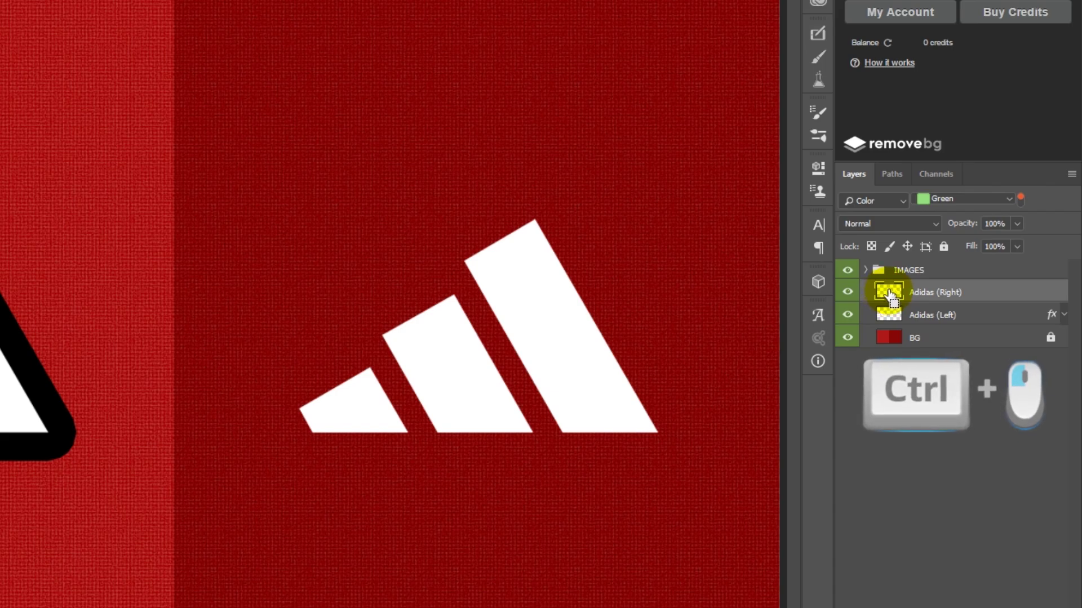
ctrl+click(888, 293)
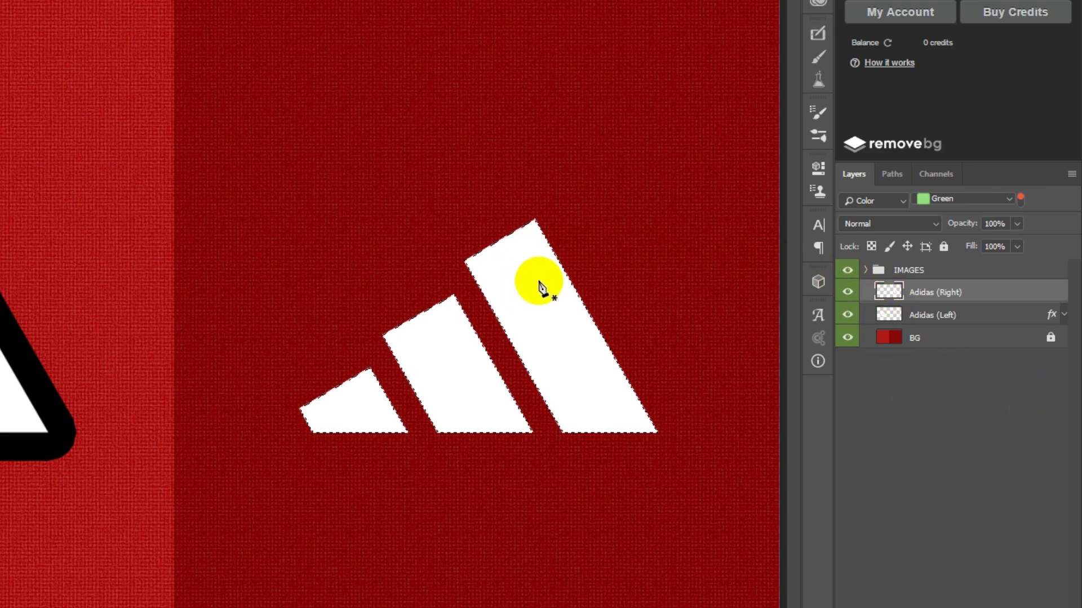
click(894, 175)
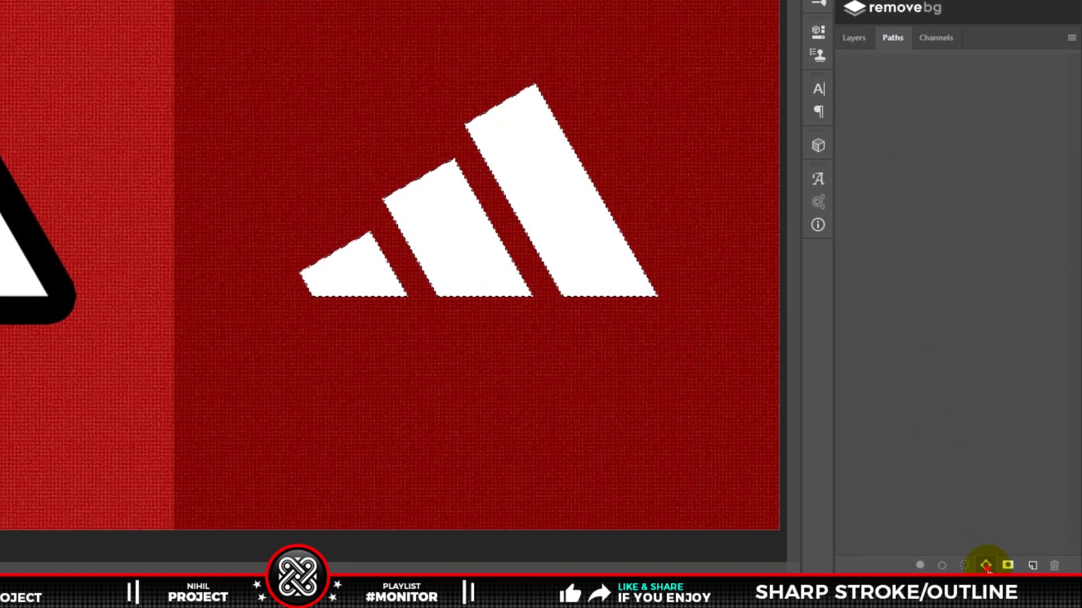
- Remake the logo selection as a work path via Make Work Path with 2.3 px tolerance
click(986, 566)
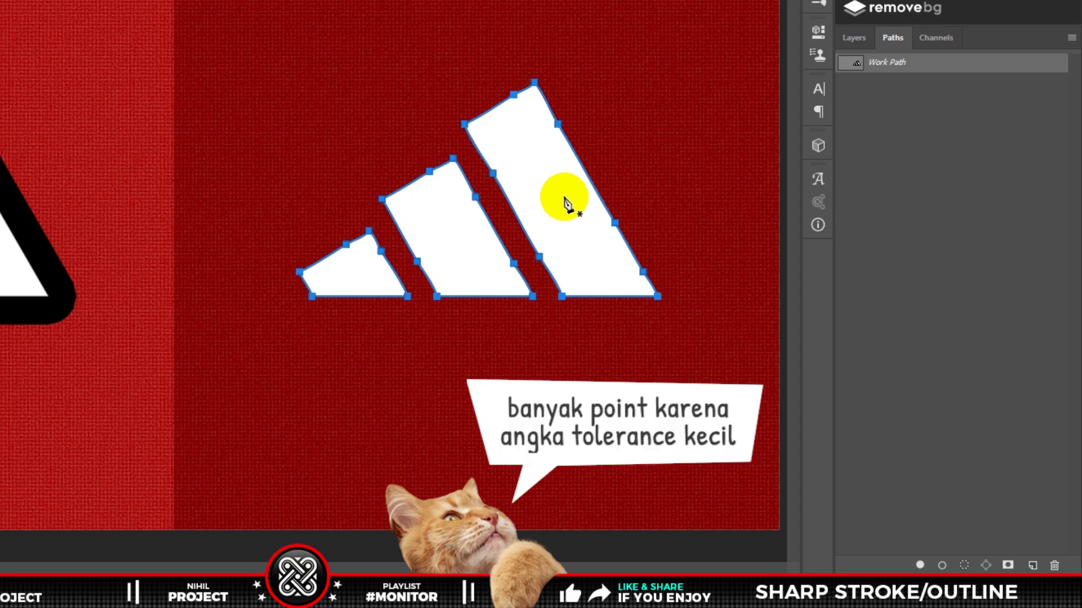
key(ctrl+Return)
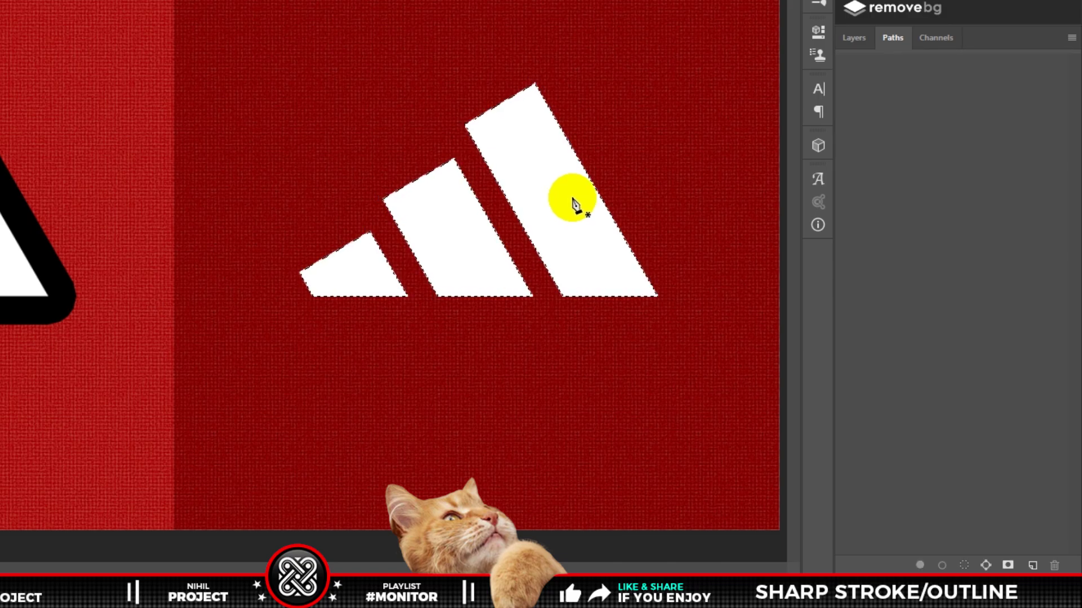
click(1072, 37)
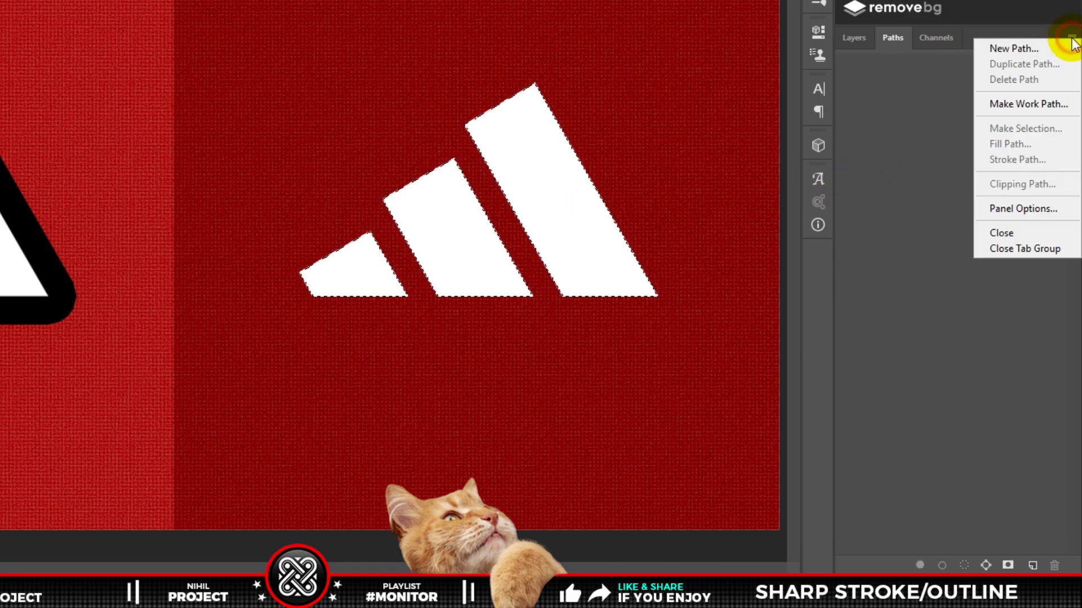
click(1034, 106)
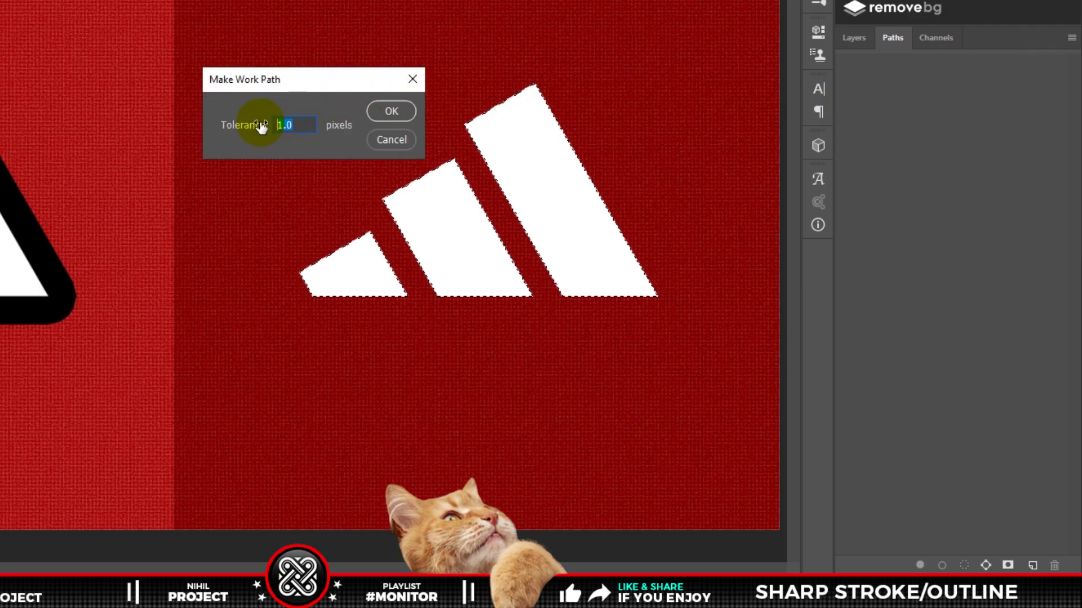
text(2.3)
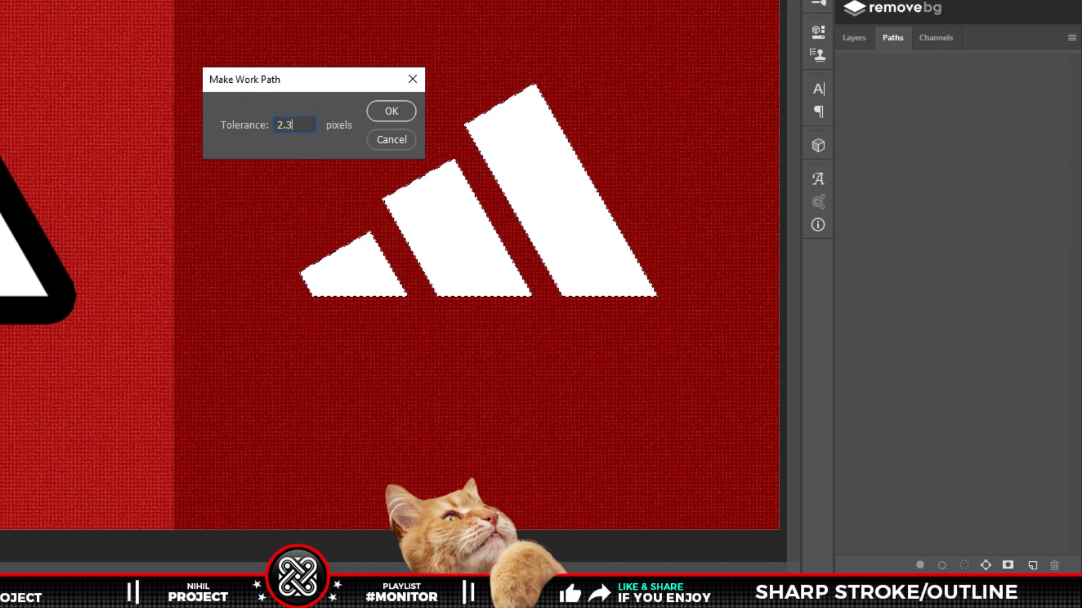
click(392, 111)
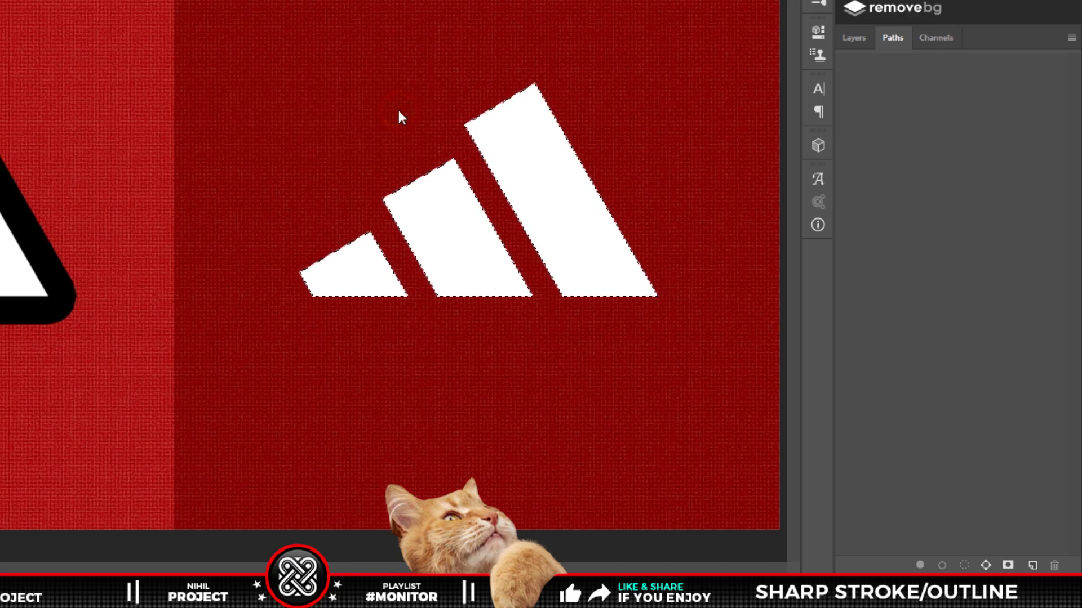
click(374, 240)
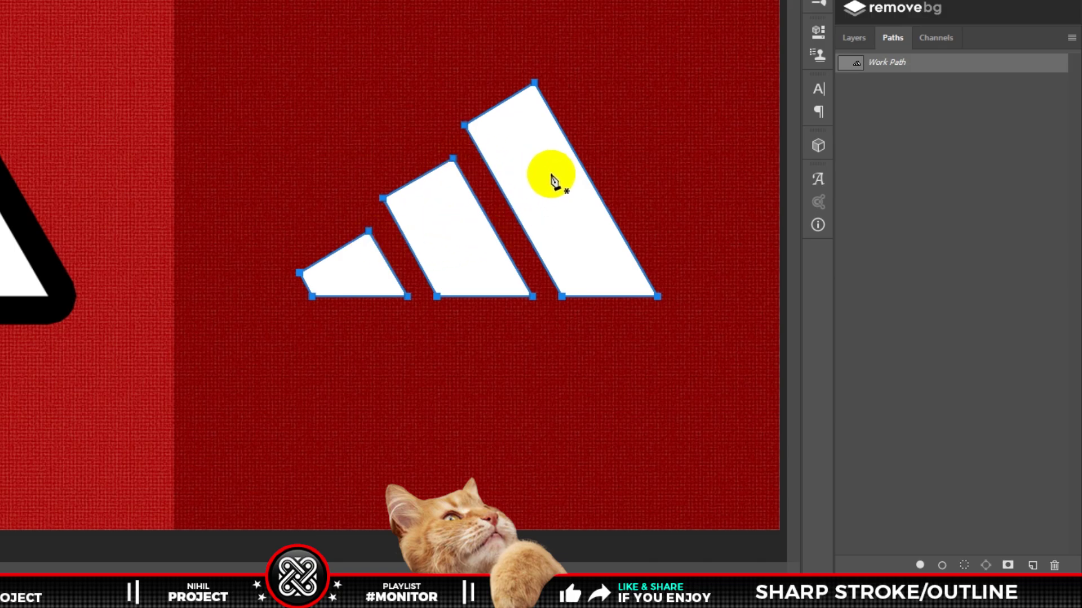
- Convert the path back to a selection, recreate the work path, and return to Layers
key(ctrl+Return)
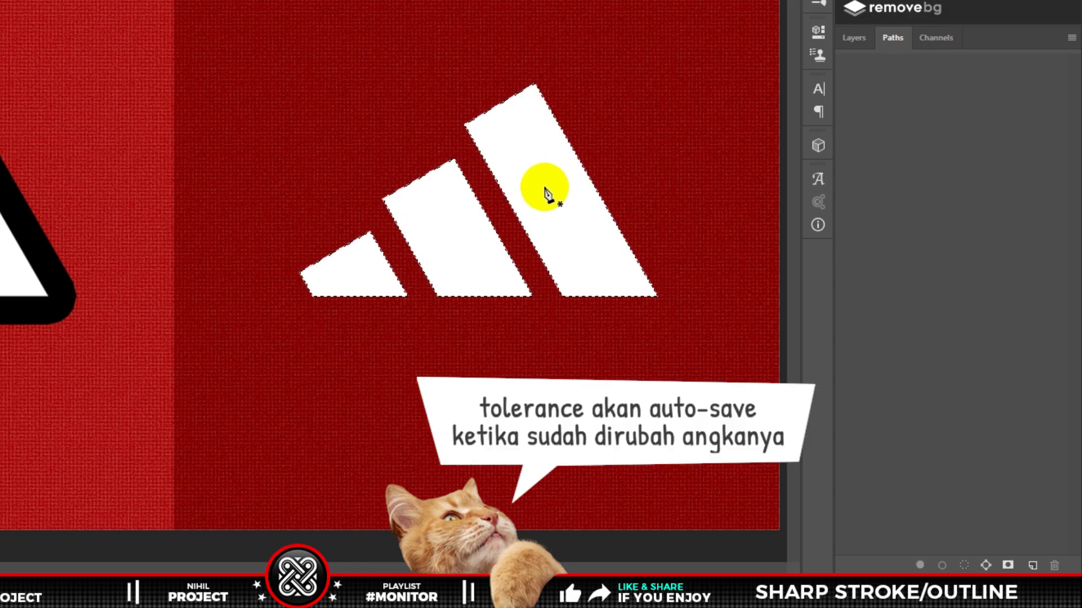
click(986, 565)
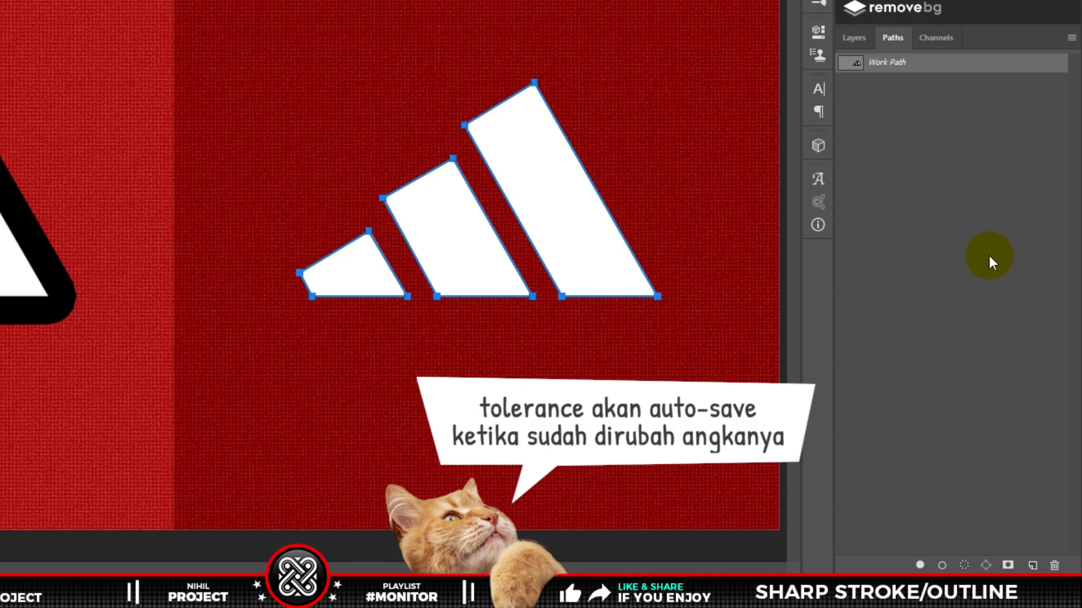
click(855, 39)
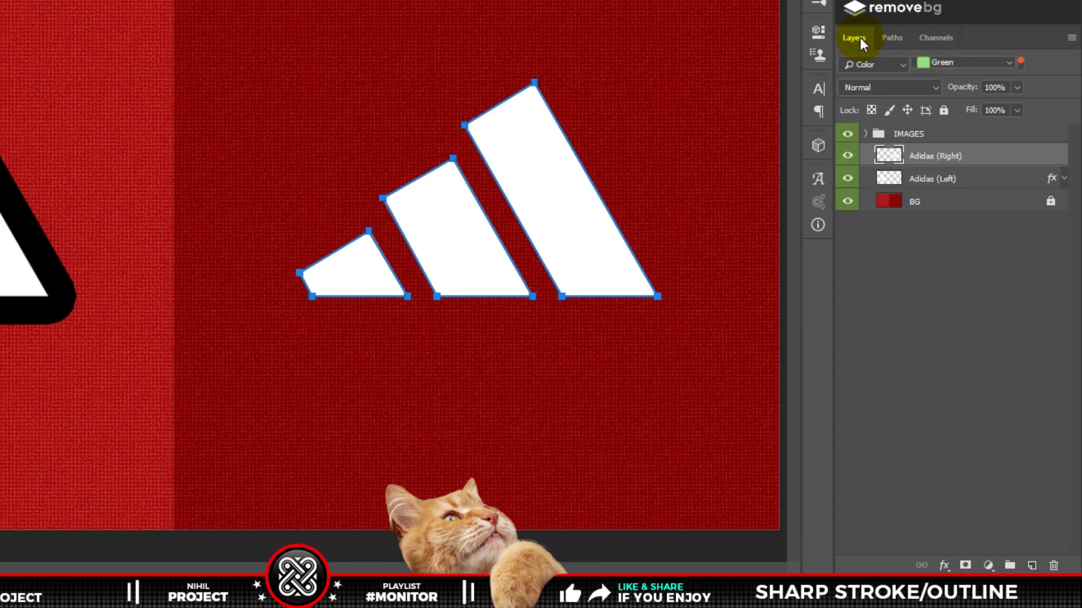
- Hide Adidas (Right), add a layer named 'New Adidas' above it, and set the Pen to Path mode
click(848, 156)
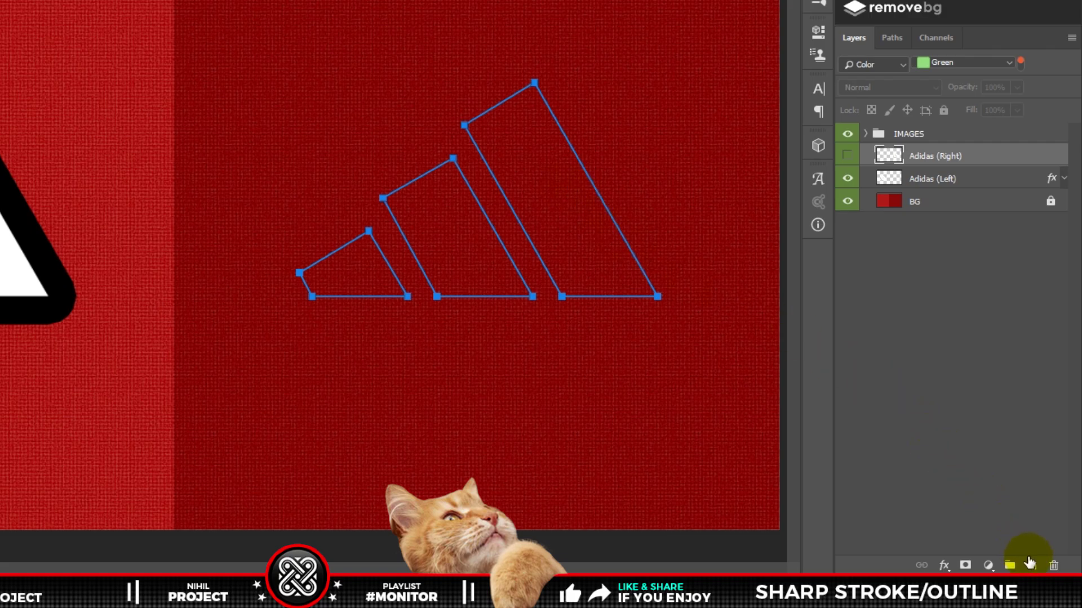
click(1031, 565)
double_click(927, 156)
text(New)
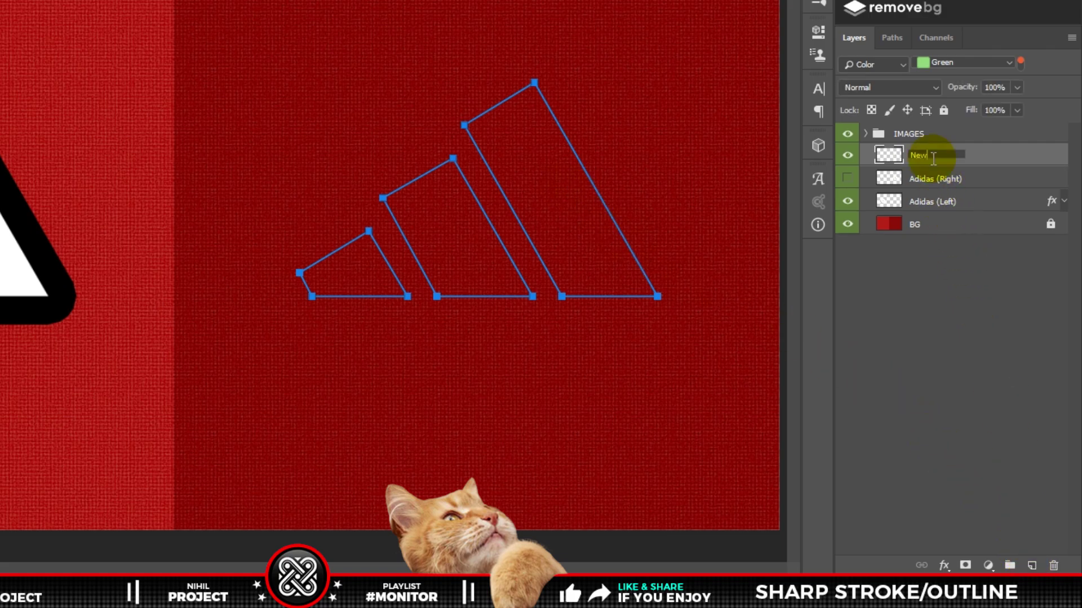
text( Adidas)
click(932, 163)
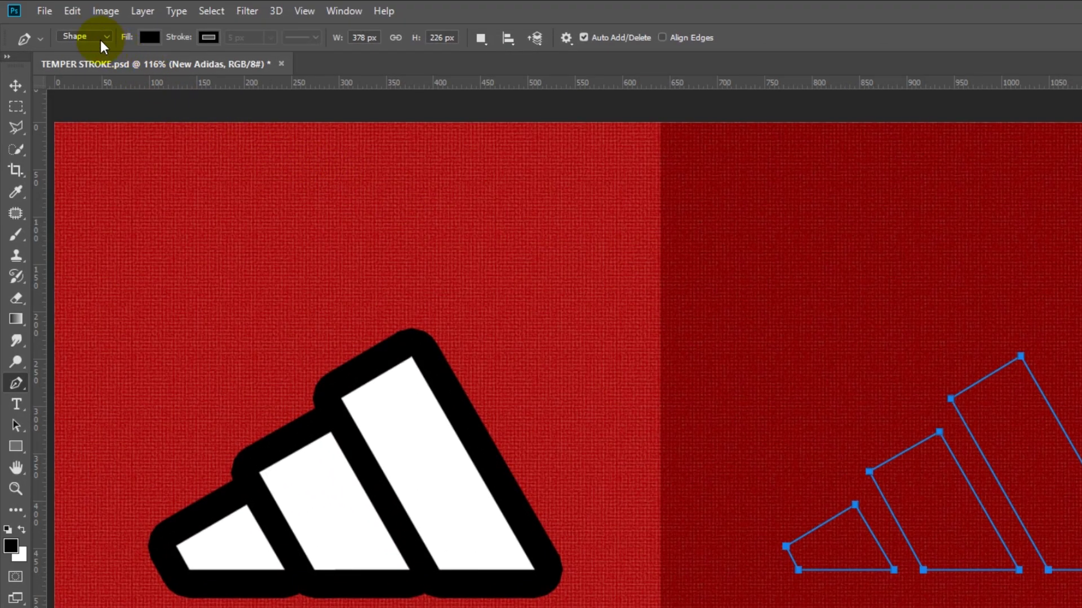
click(96, 37)
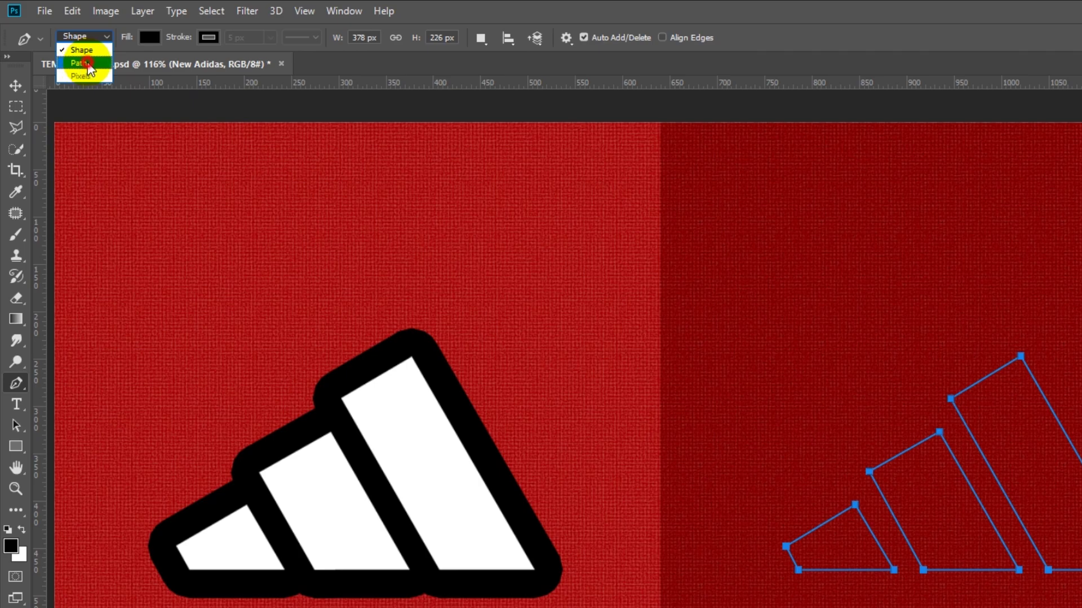
click(85, 64)
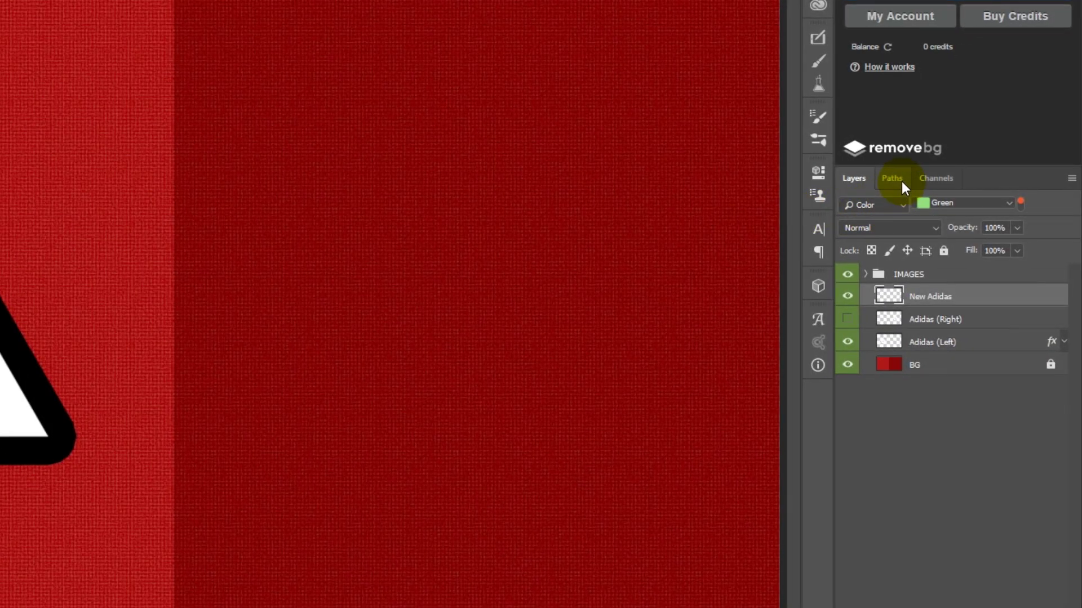
- Select Work Path and convert it to a black-filled shape on the New Adidas layer
click(901, 182)
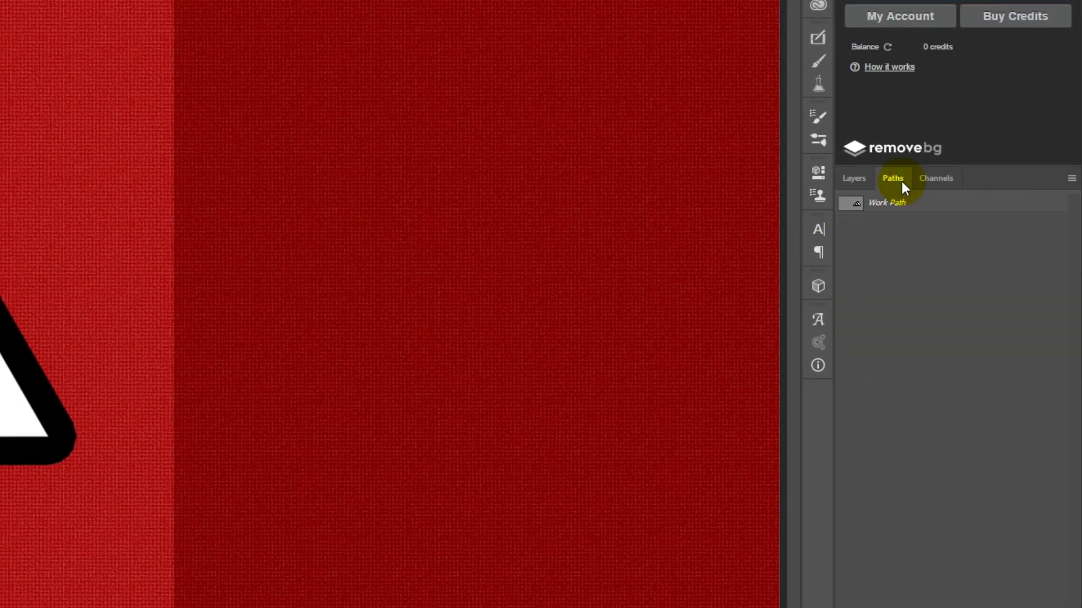
click(892, 205)
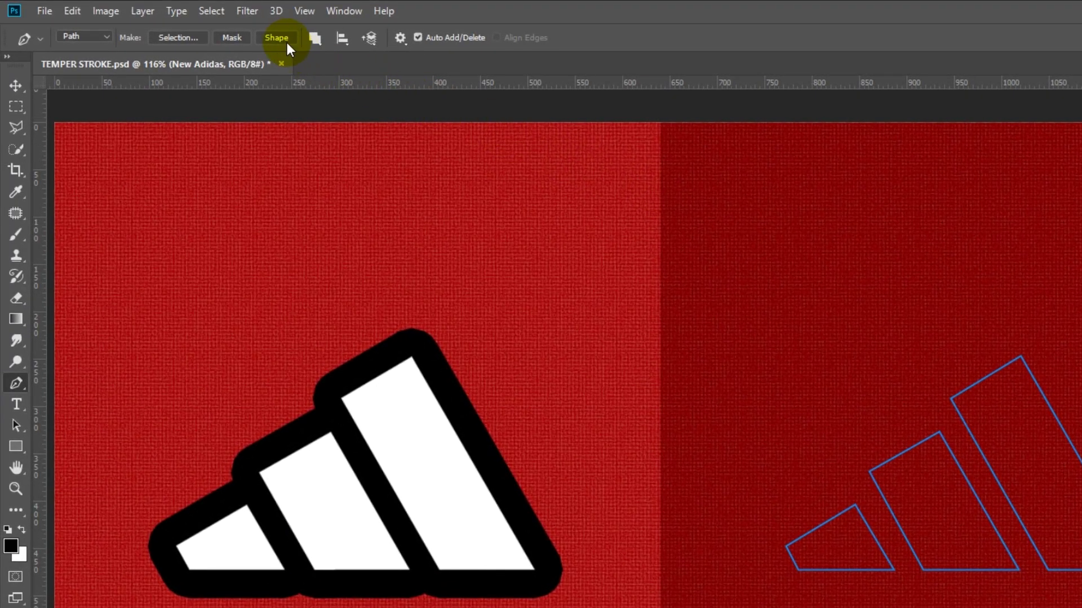
click(281, 38)
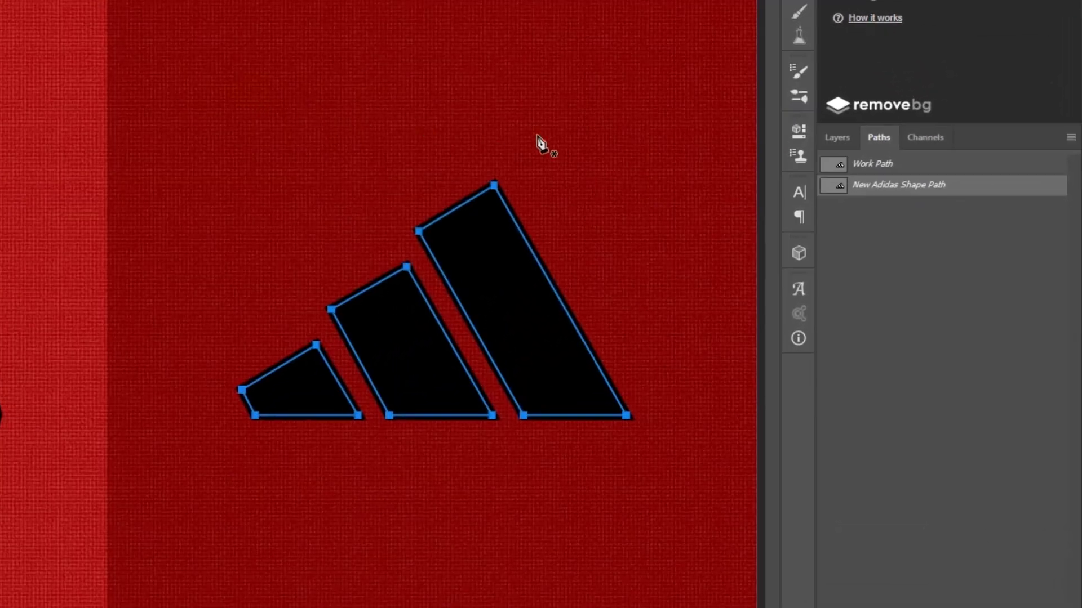
click(917, 213)
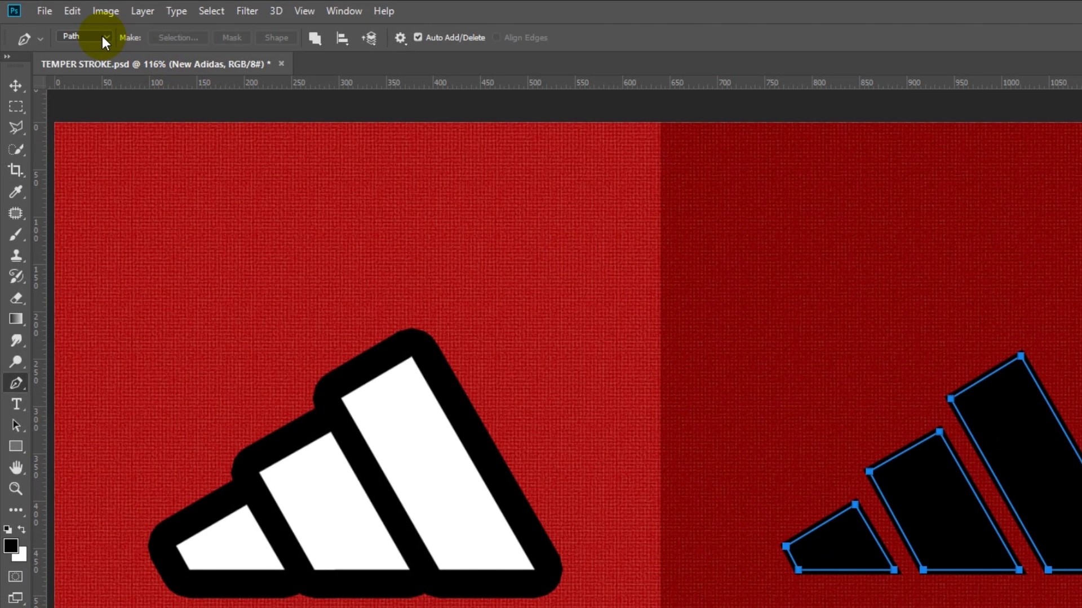
- Switch the Pen to Shape mode and give the Adidas shape a white fill
click(105, 39)
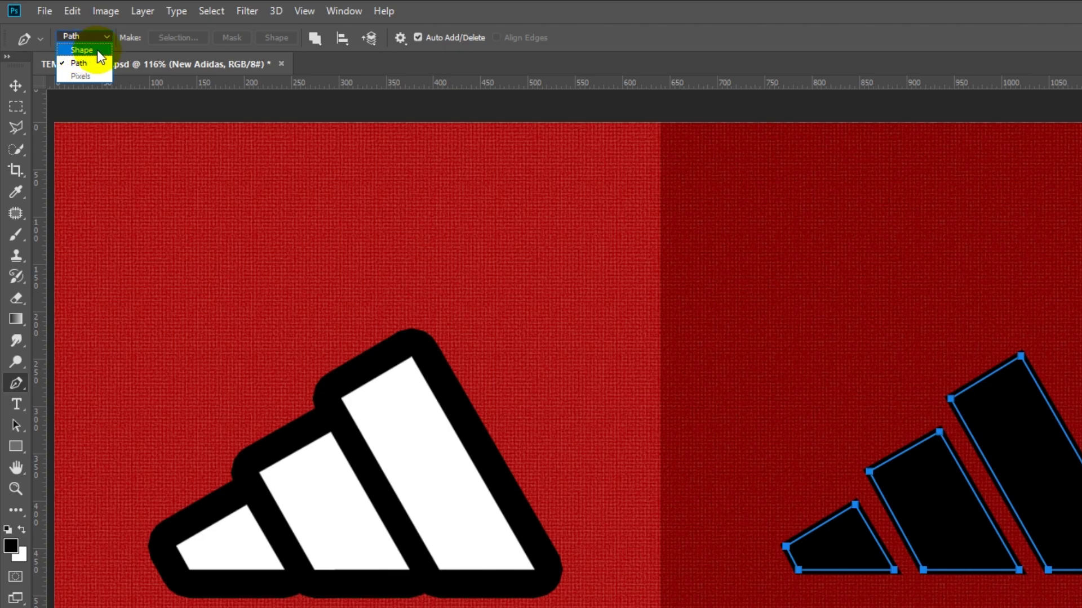
click(93, 50)
click(149, 37)
click(143, 123)
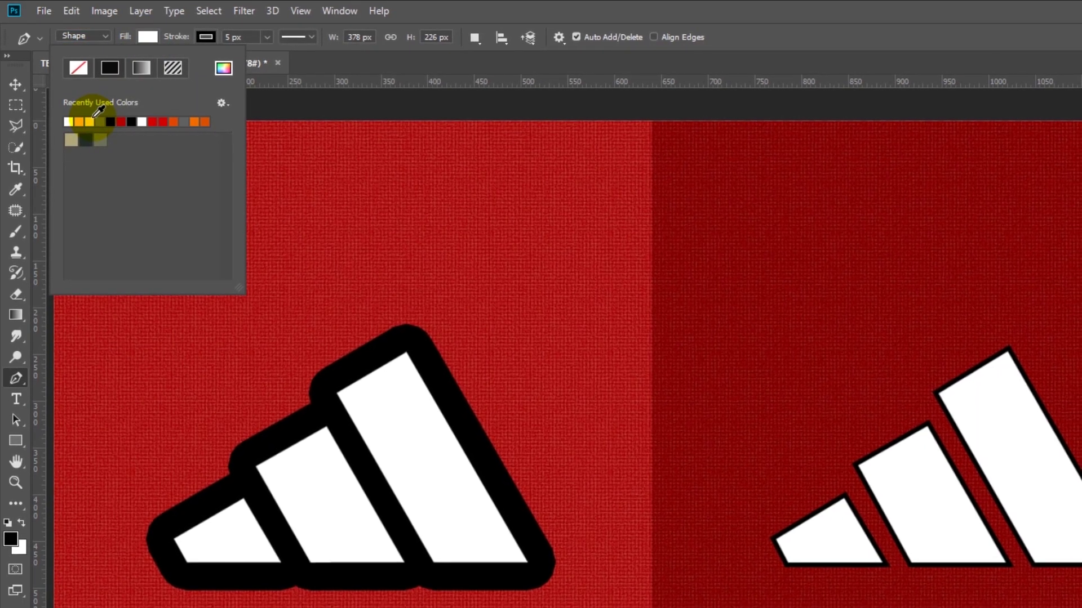
- Give the shape a 30 px black stroke with adjusted stroke alignment
click(208, 37)
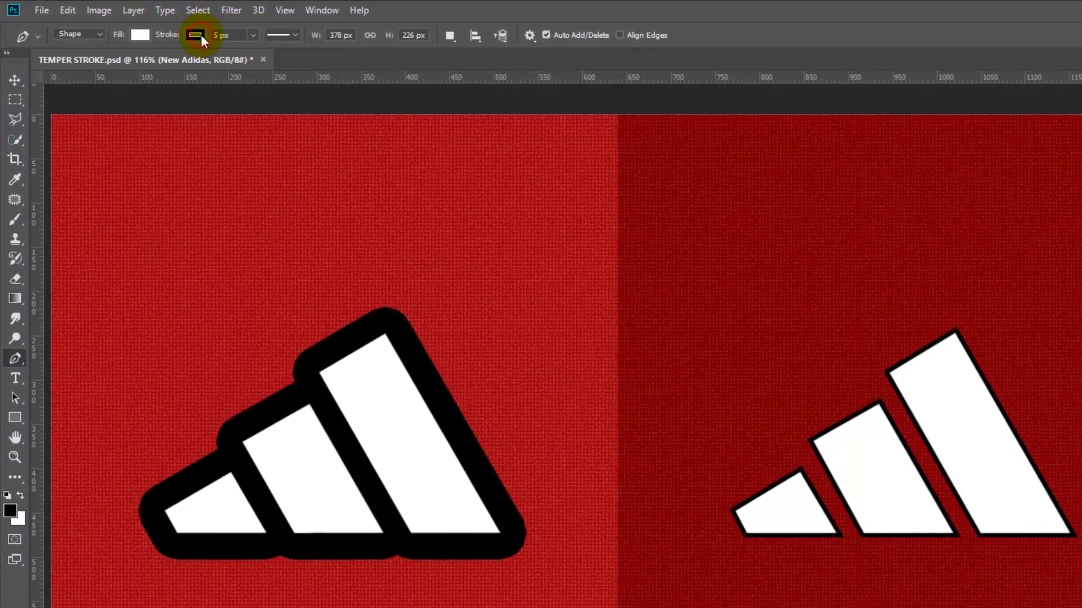
click(270, 35)
click(214, 186)
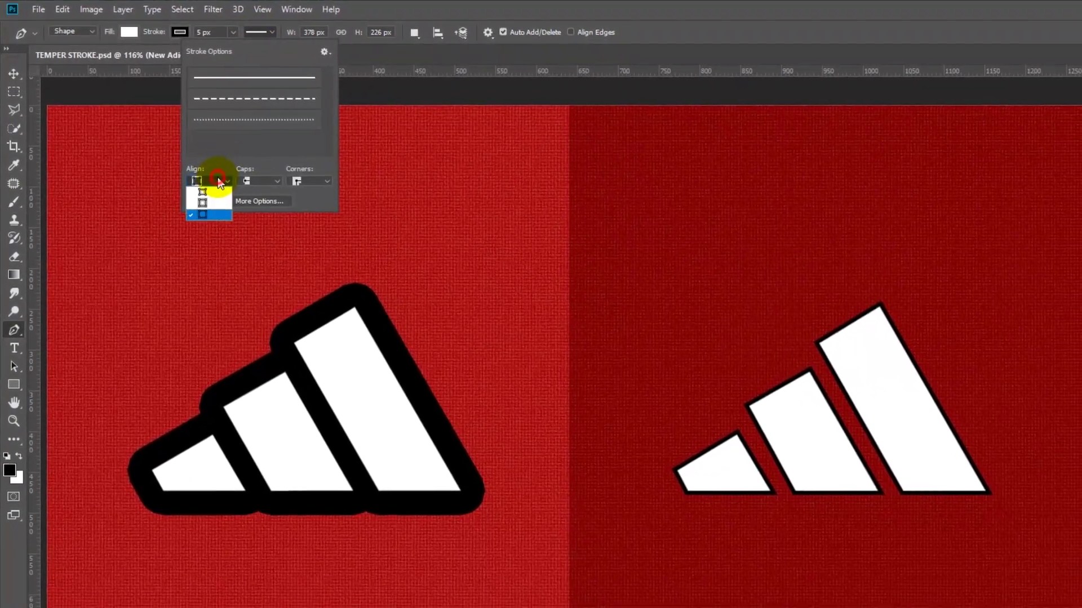
click(193, 198)
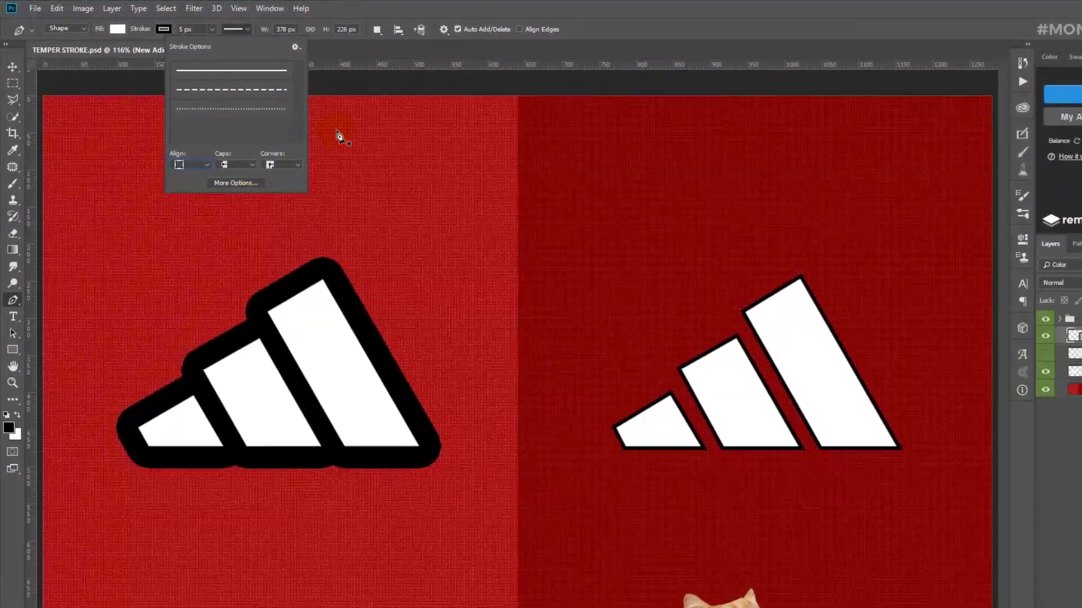
click(188, 30)
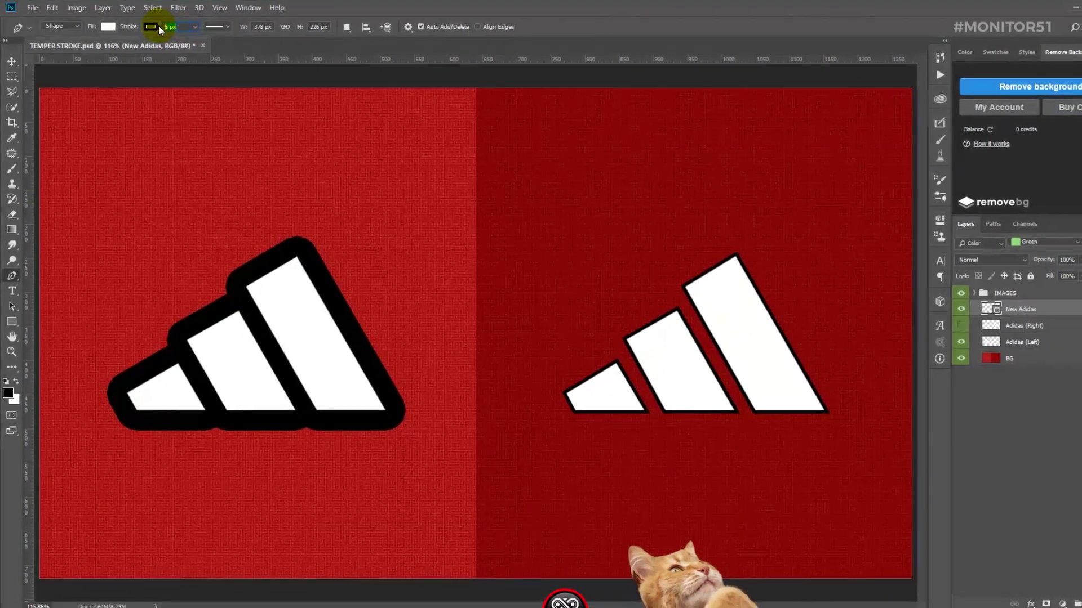
text(30)
key(Return)
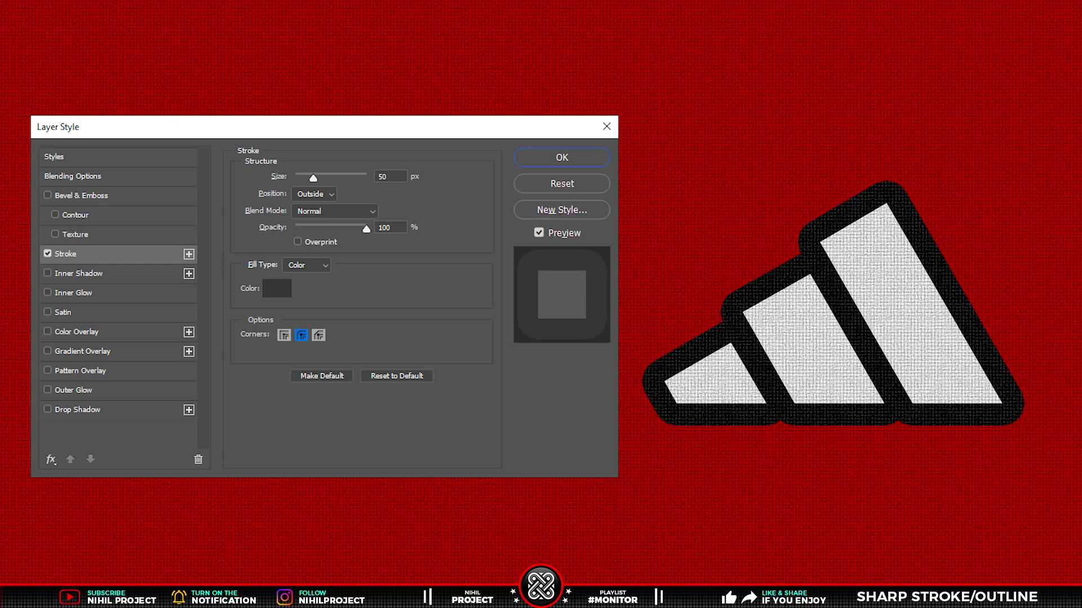
- Choose the miter Corners option for the logo's 50 px Outside black stroke effect
click(285, 336)
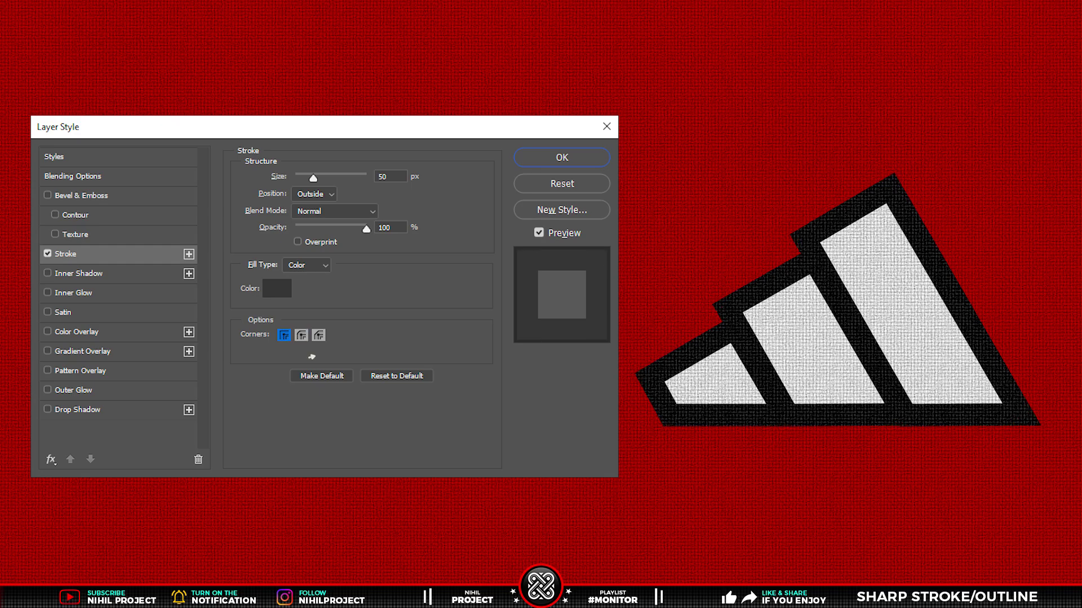